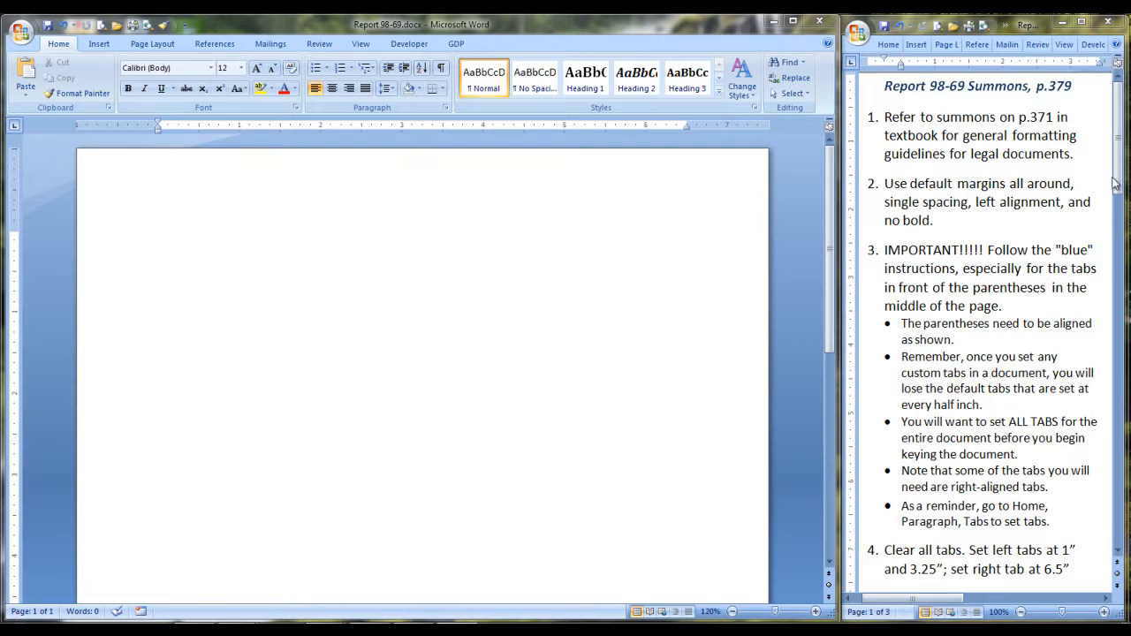
Show formatting marks and clear all existing tab stops.
left_click_drag(1120, 152, 1119, 255)
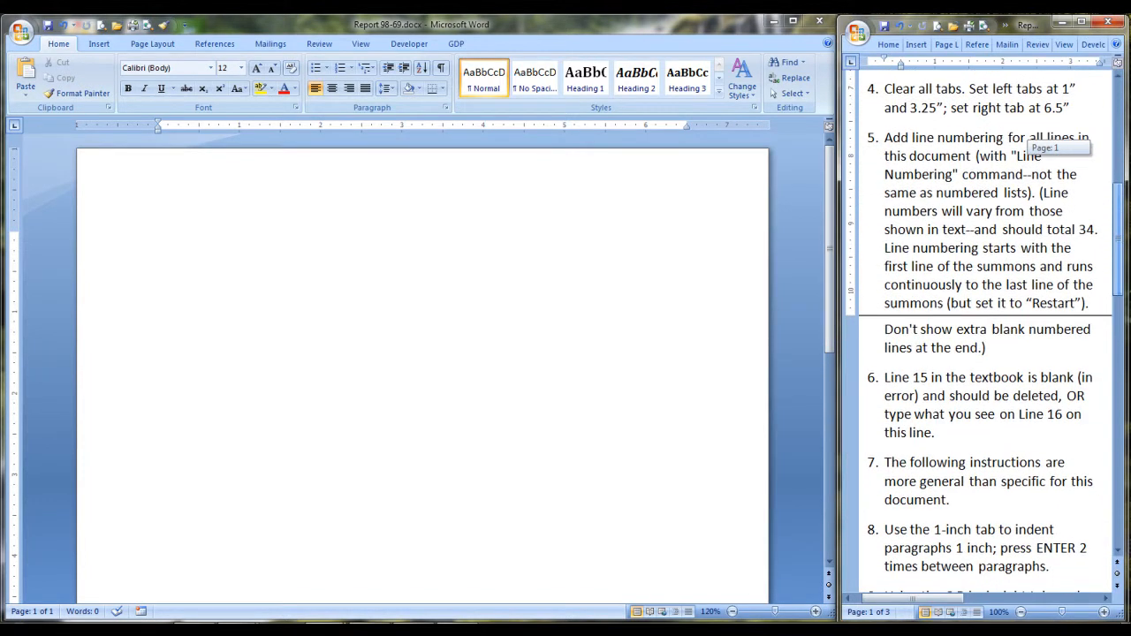
left_click(440, 68)
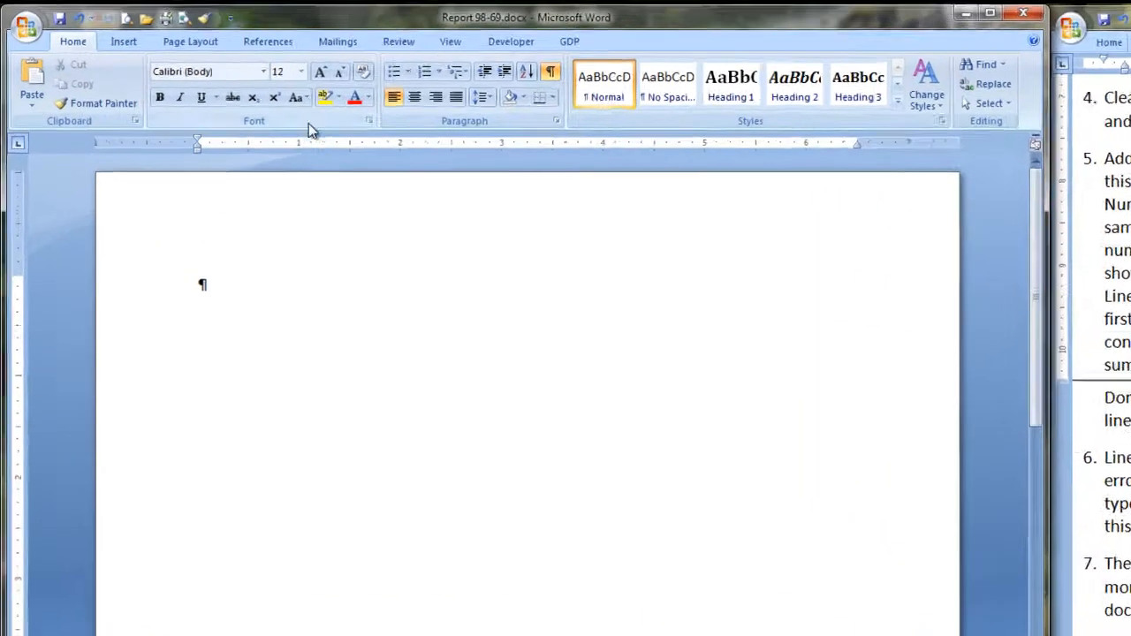
left_click(446, 107)
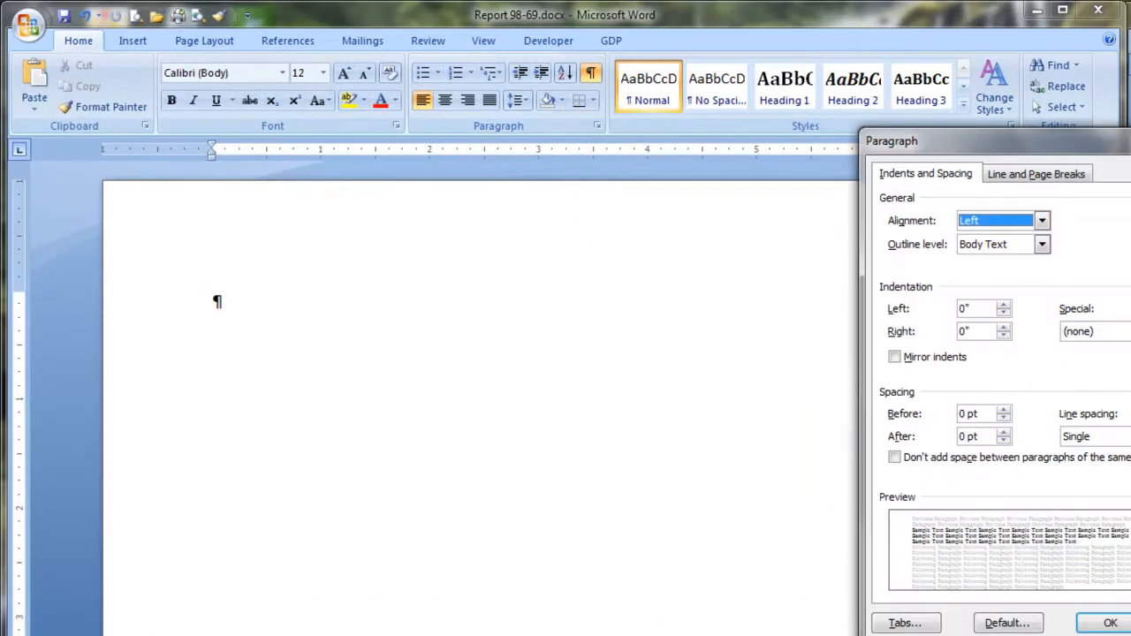
left_click(910, 623)
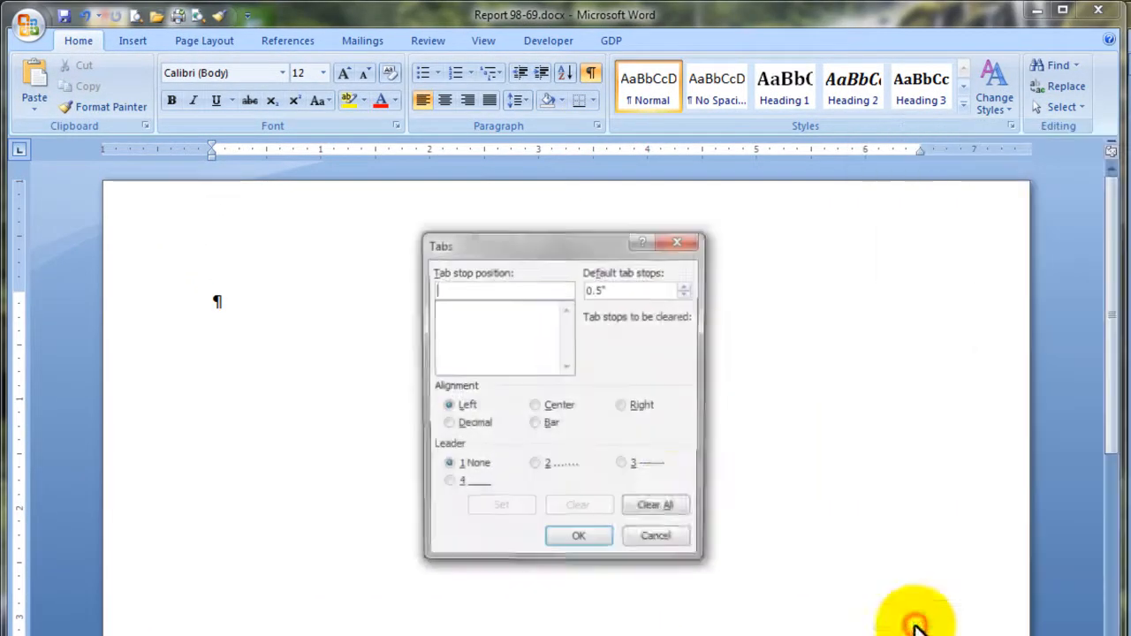
left_click(677, 513)
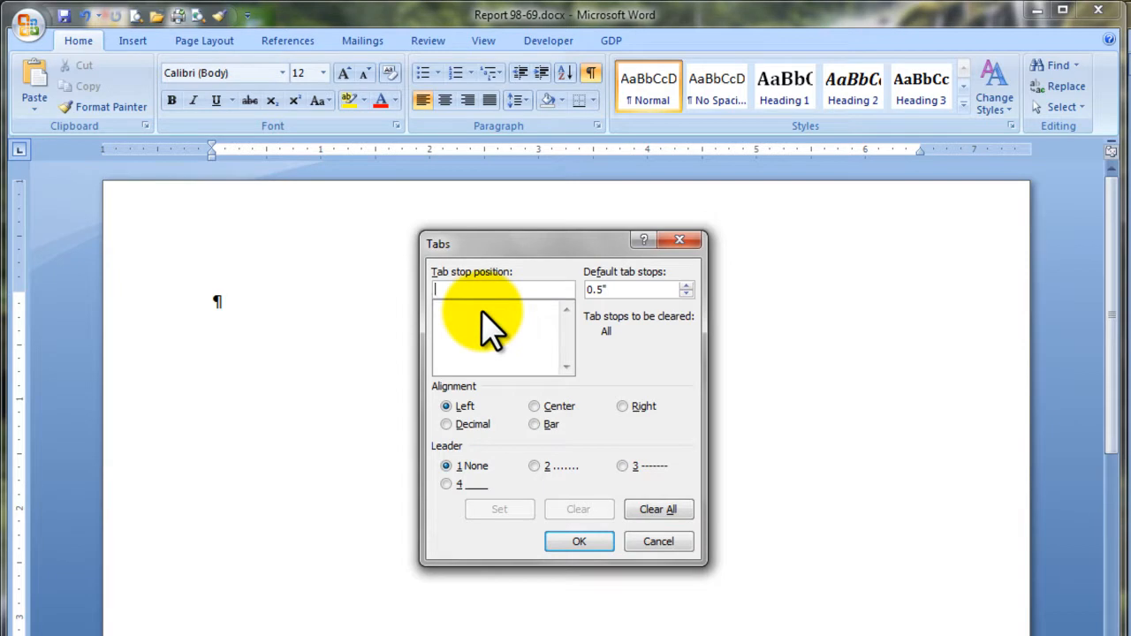
Set left tabs at 1" and 3.25" and a right-aligned tab at 6.5".
type("1")
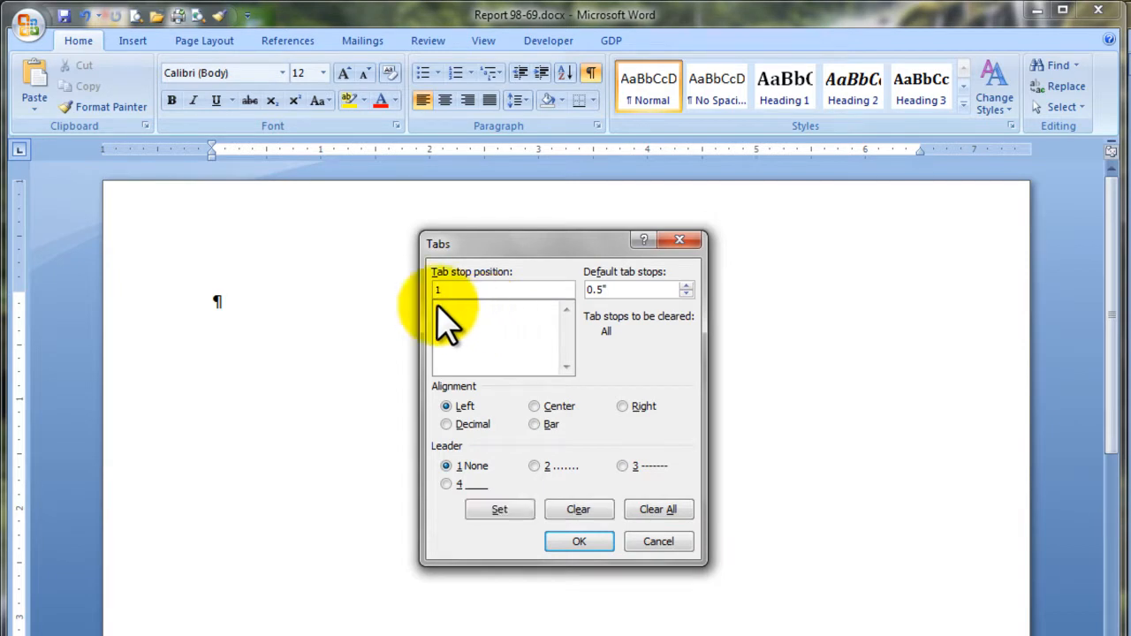
left_click(492, 510)
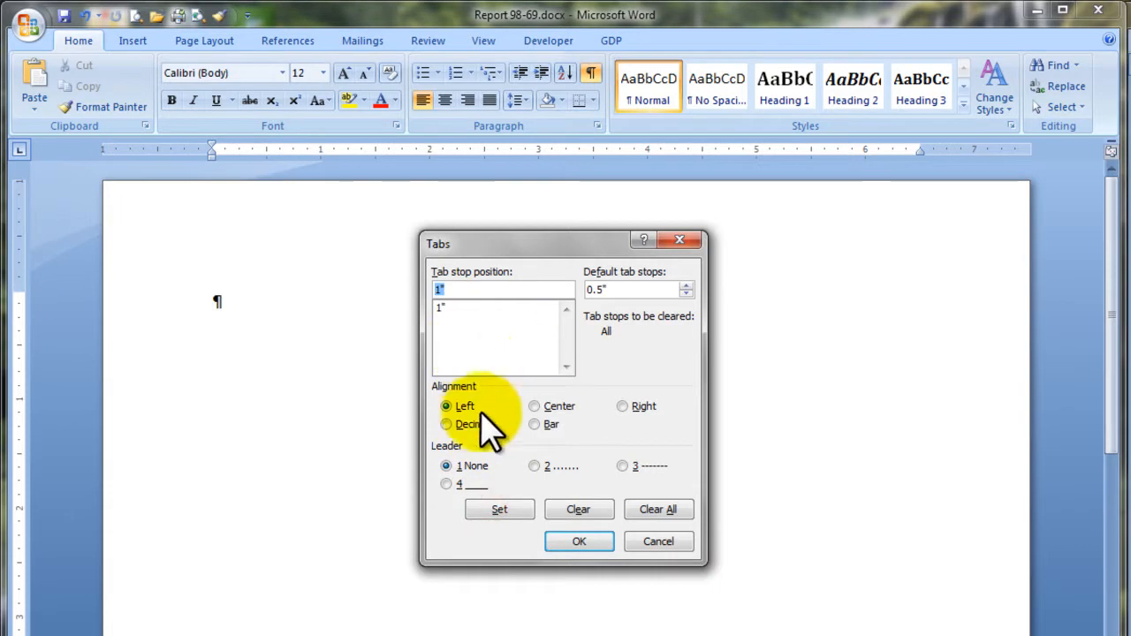
type("3.25")
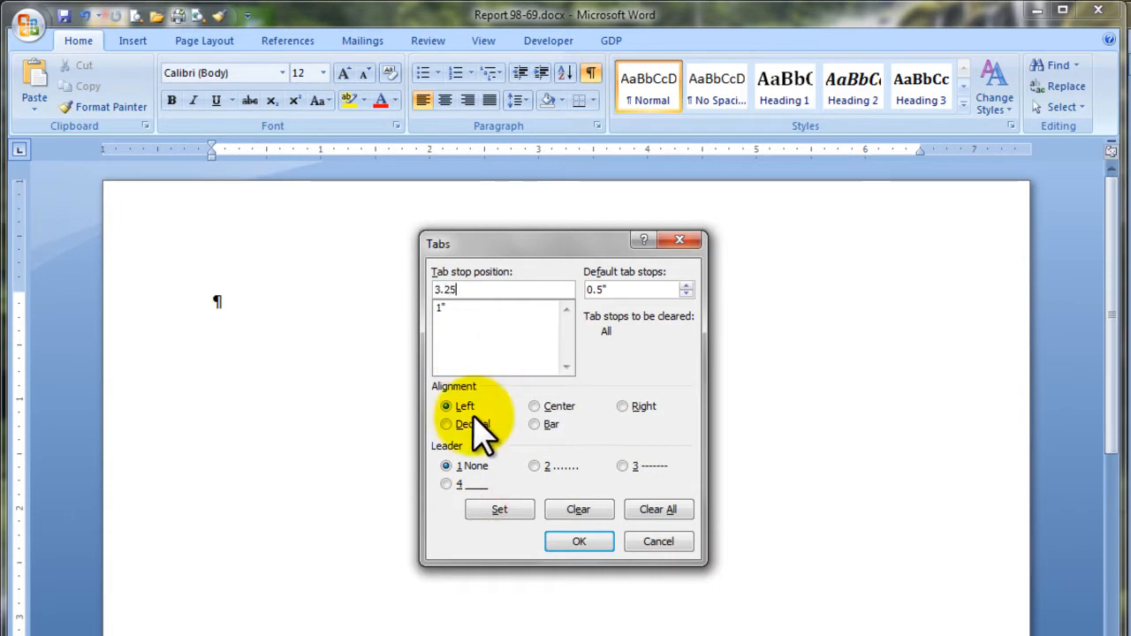
left_click(500, 510)
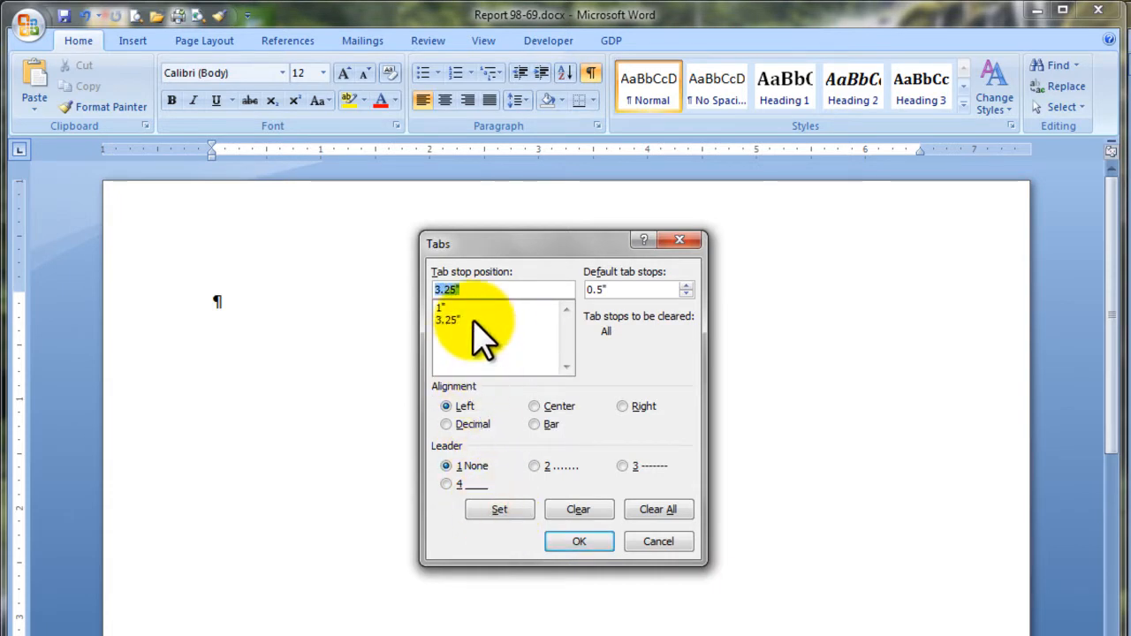
type("6.5")
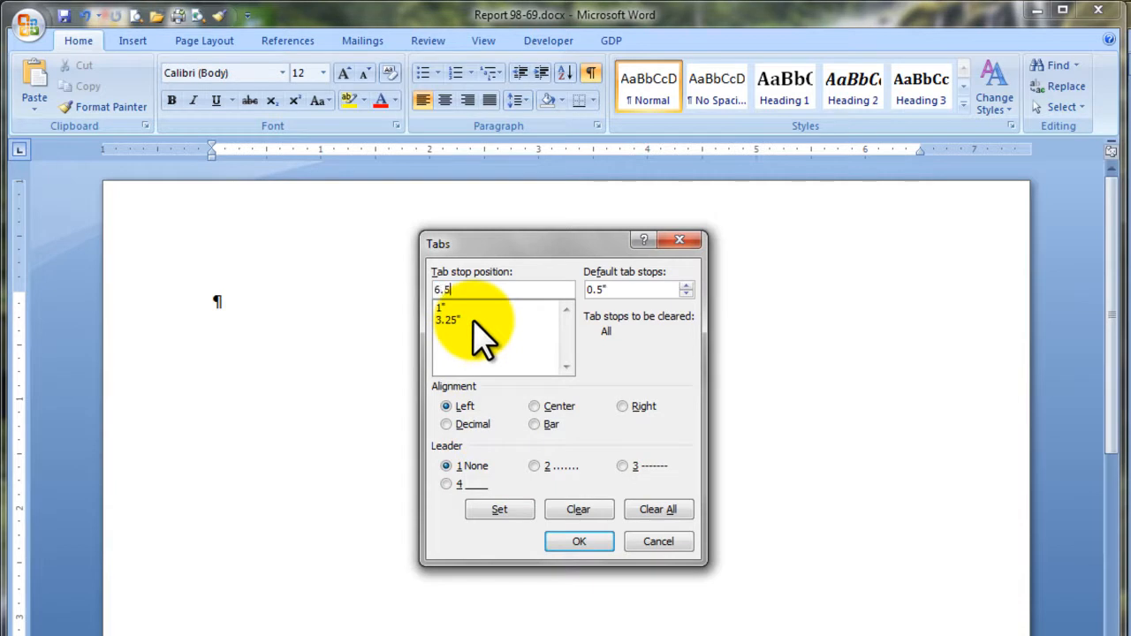
left_click(626, 407)
left_click(502, 513)
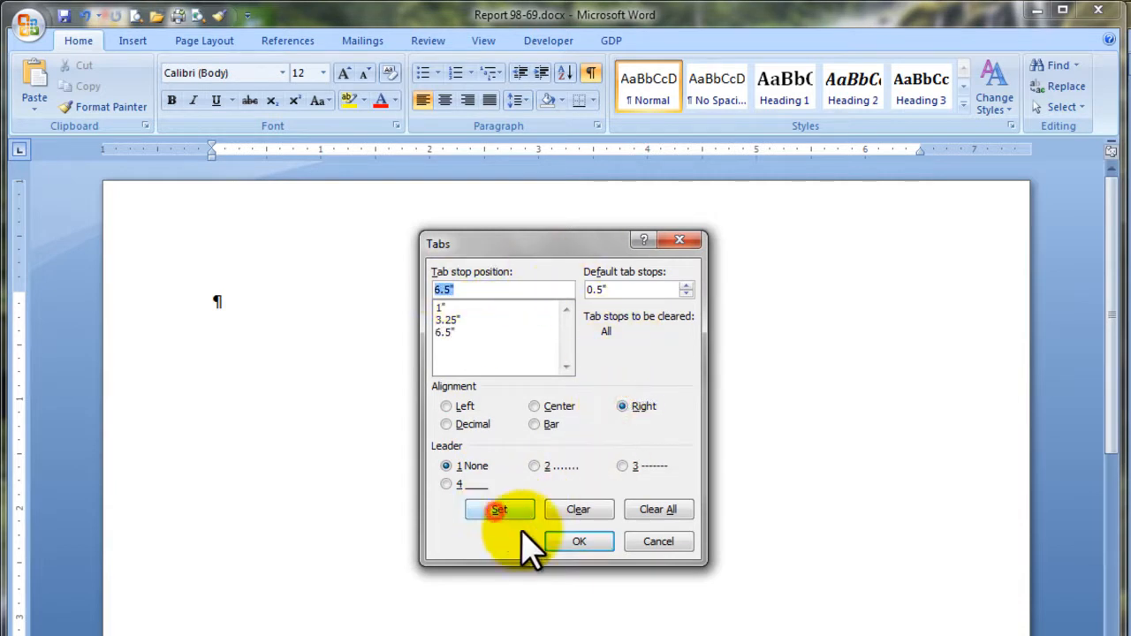
left_click(579, 541)
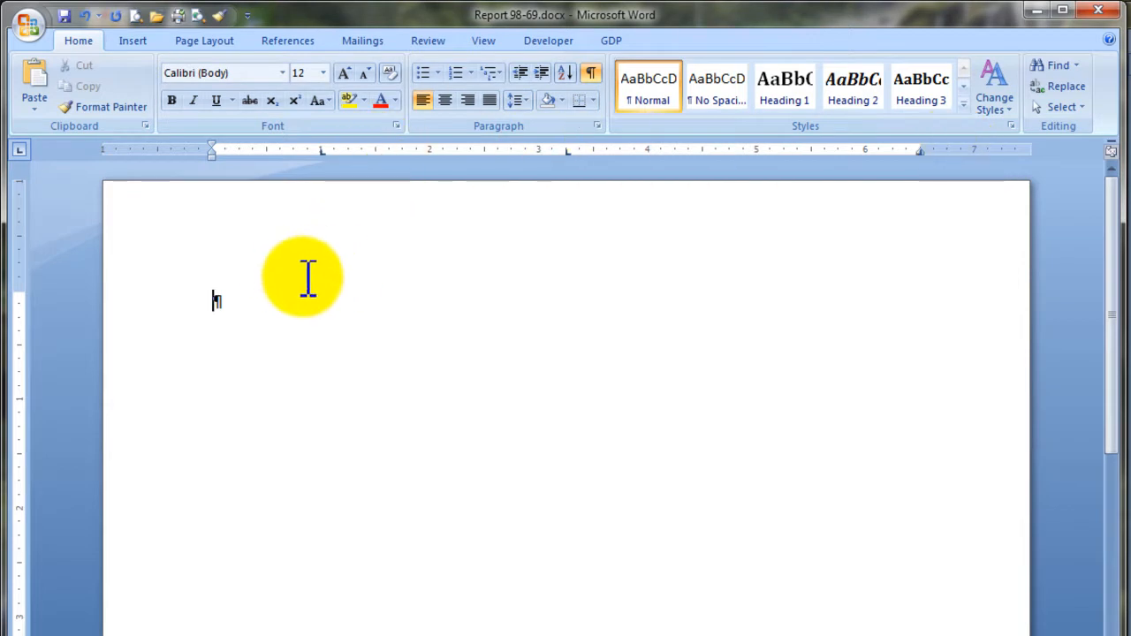
Apply Restart Each Page line numbering and hide the formatting marks with Ctrl+Shift+8.
left_click(212, 43)
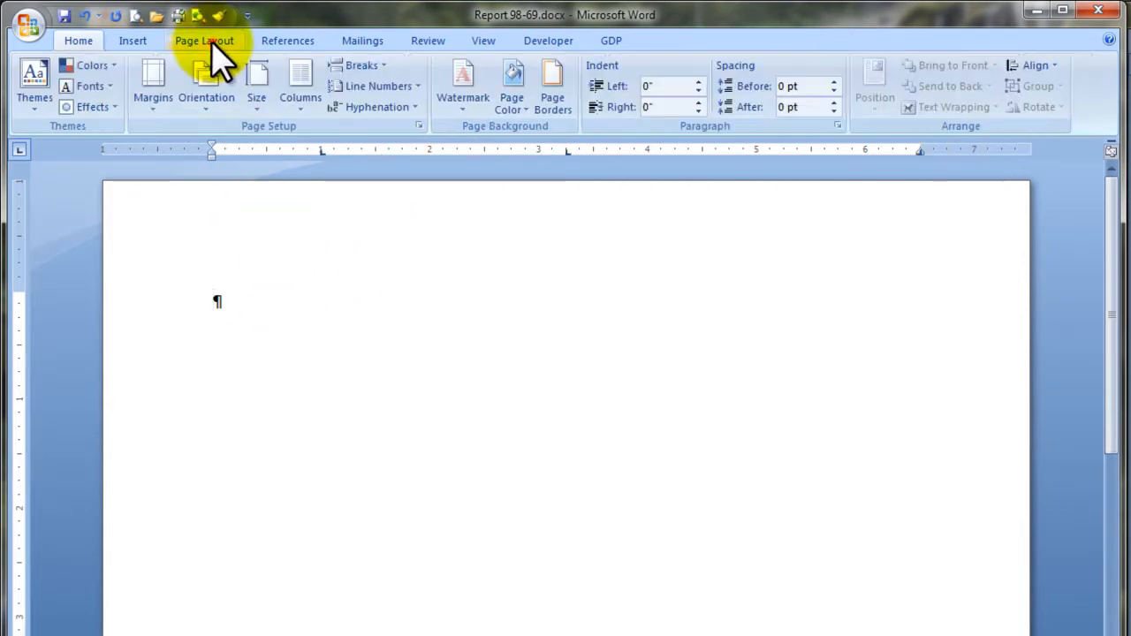
left_click(417, 85)
left_click(343, 156)
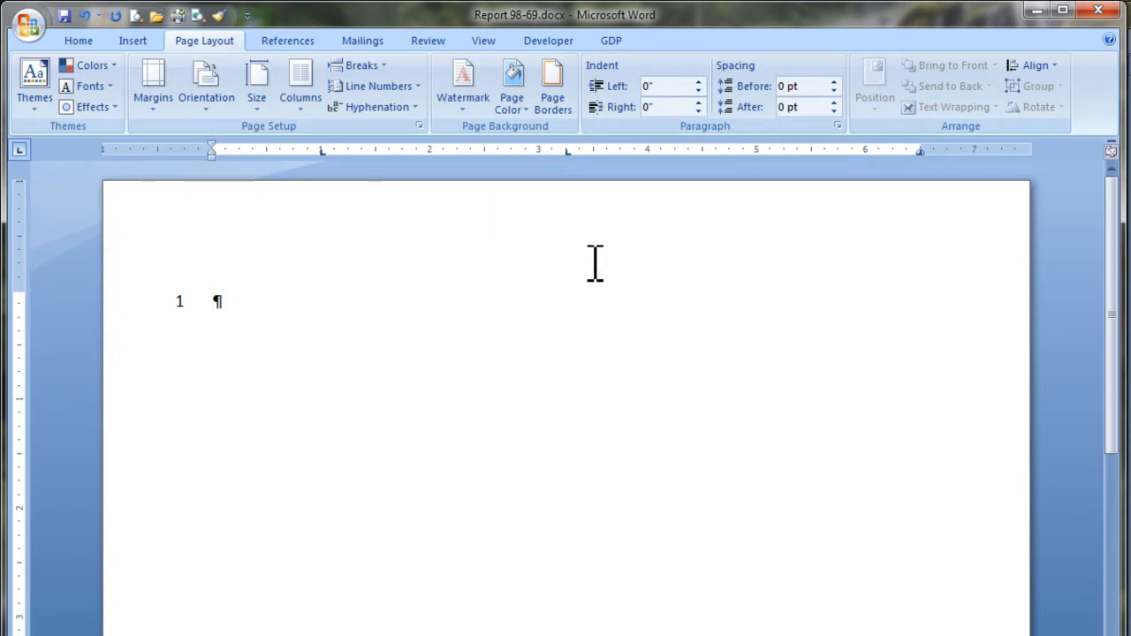
key("ctrl+shift+8")
Type STATE OF KANSAS with IN DISTRICT COURT right-aligned on the first line.
type("STATE OF KANSAS")
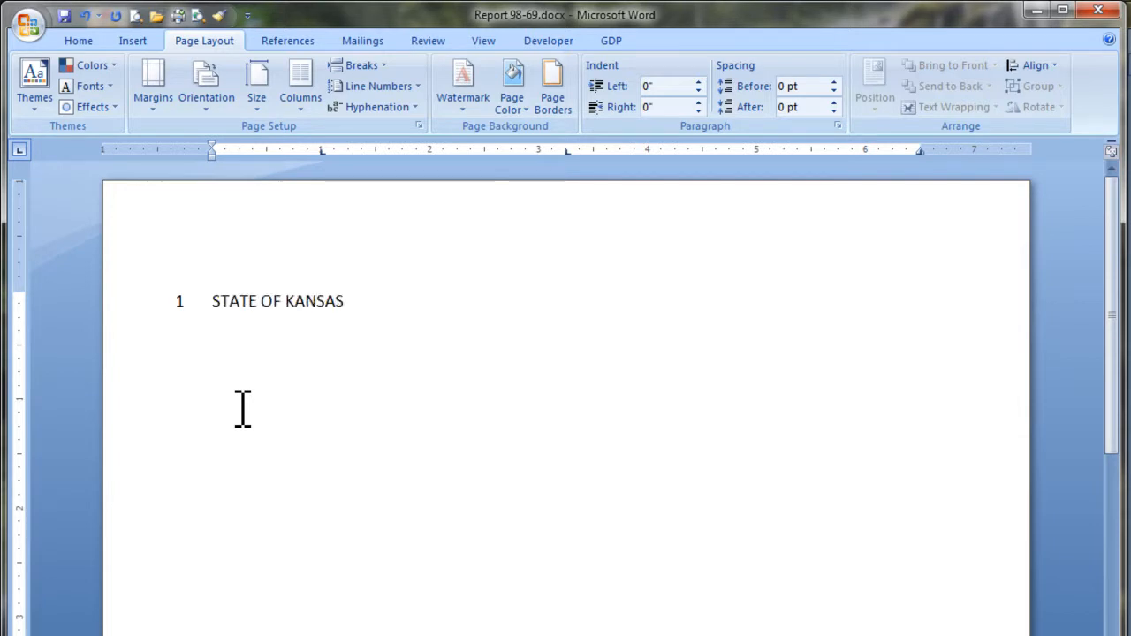
key("Tab")
type("IN DISTRICT COURT")
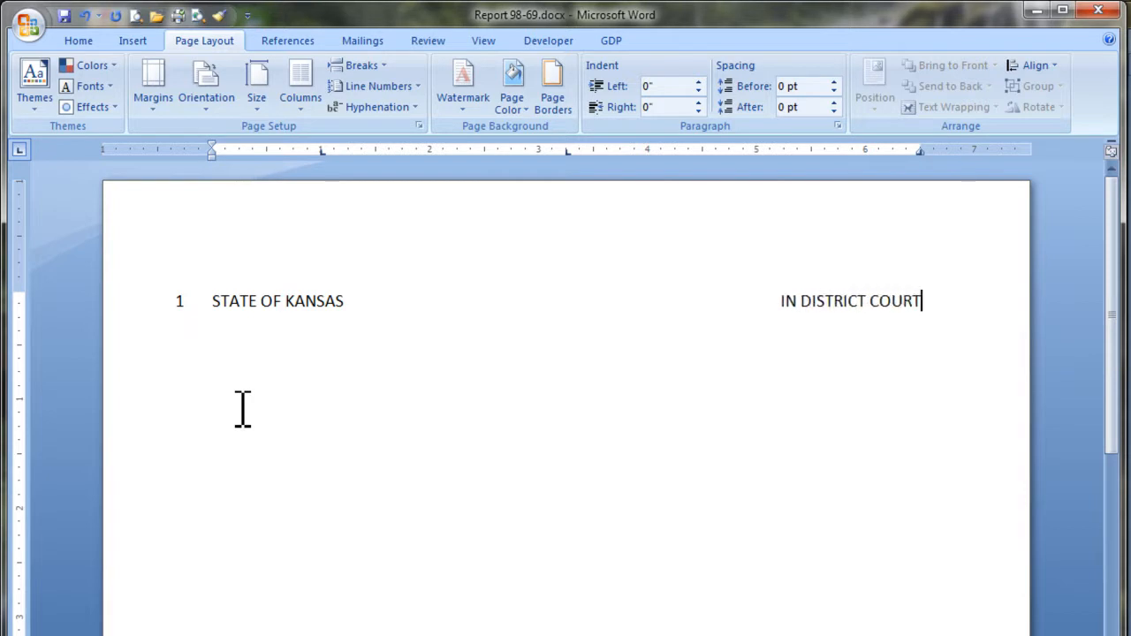
key("Return")
key("Return")
Add COUNTY OF DOUGLAS with NORTHEAST JUDICIAL DISTRICT right-aligned, then PEOPLE'S BANK.
type("COUNTY OF DOUGLAS")
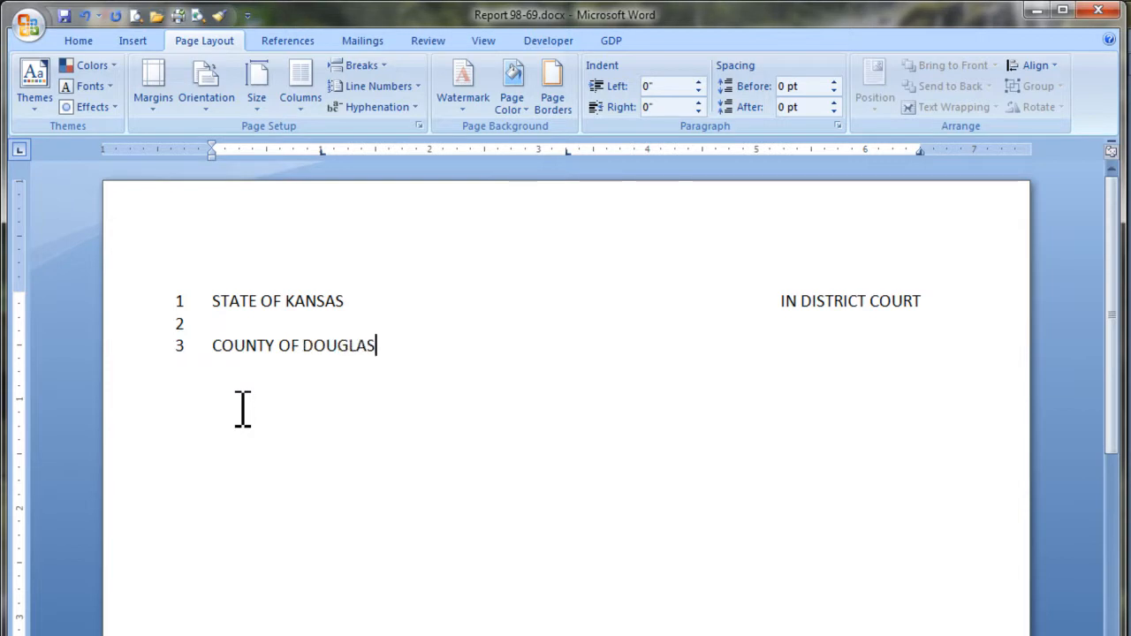
key("Tab")
type("NORTHEAST J")
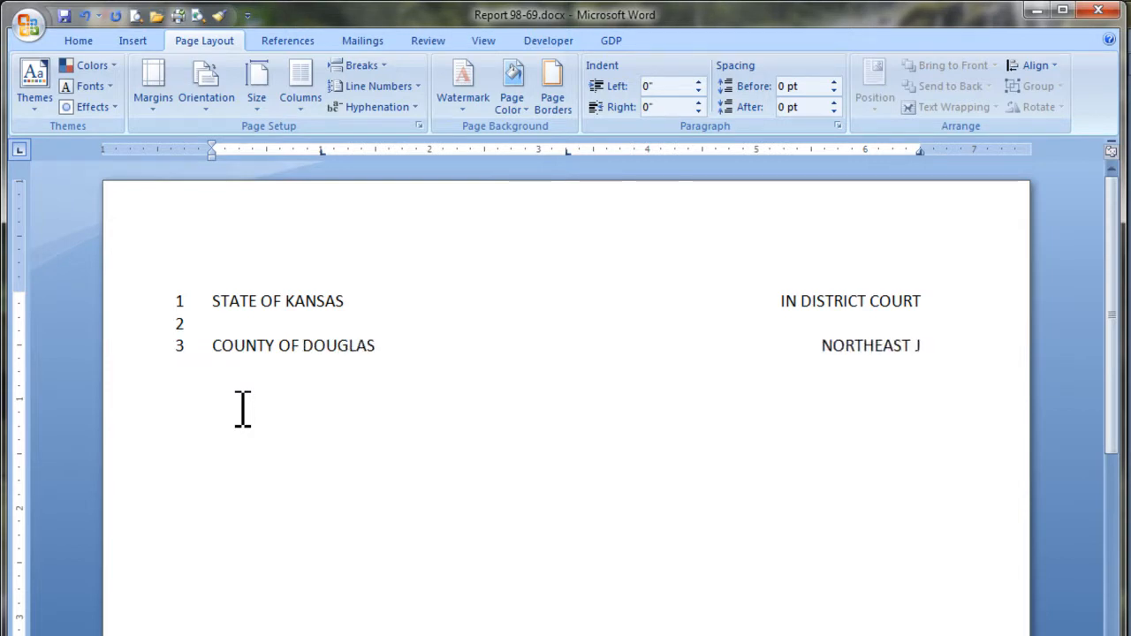
type("UDICIAL DISTRICT")
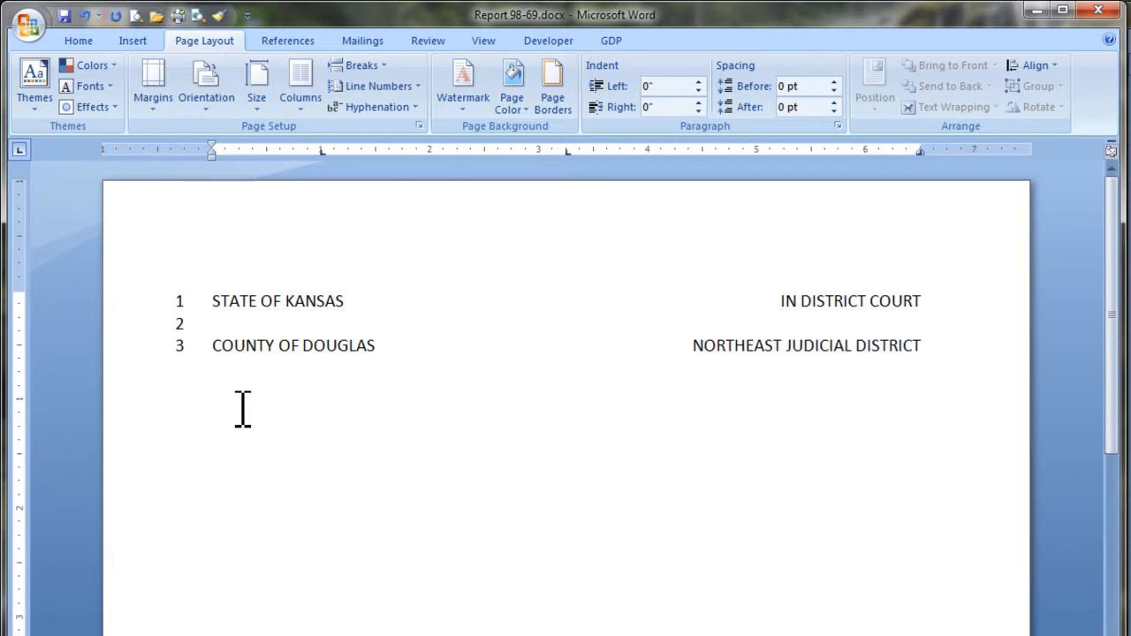
key("Return")
key("Return")
type("PEOPLE'S BANK")
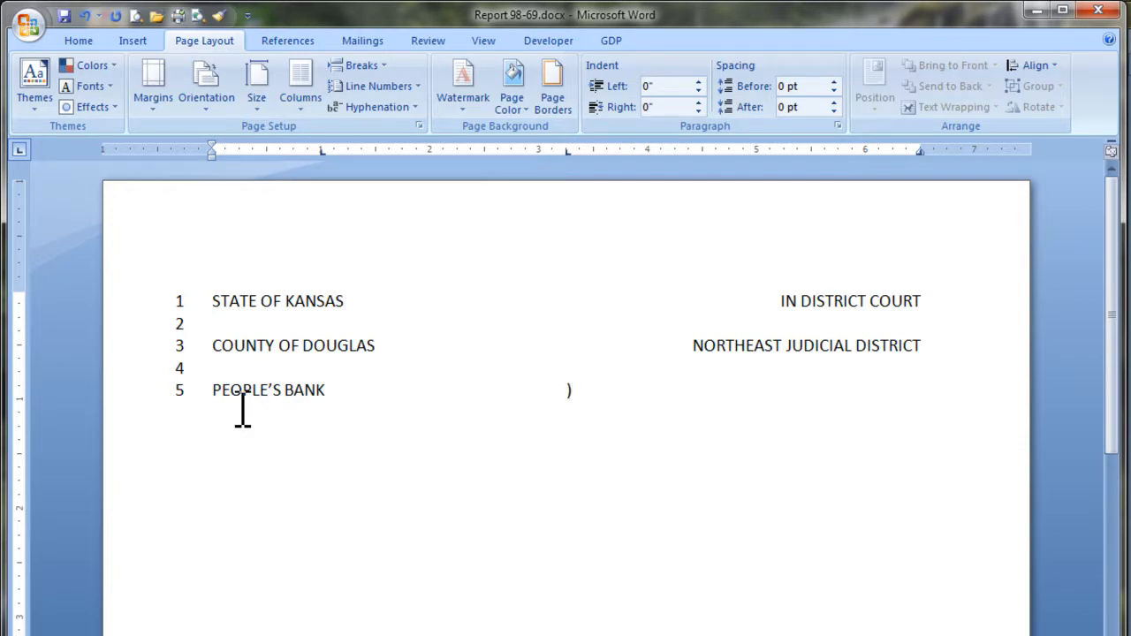
Add 'NO.' followed by an underscore blank on the PEOPLE'S BANK line.
key("Tab")
type("NO.")
type("_______________________")
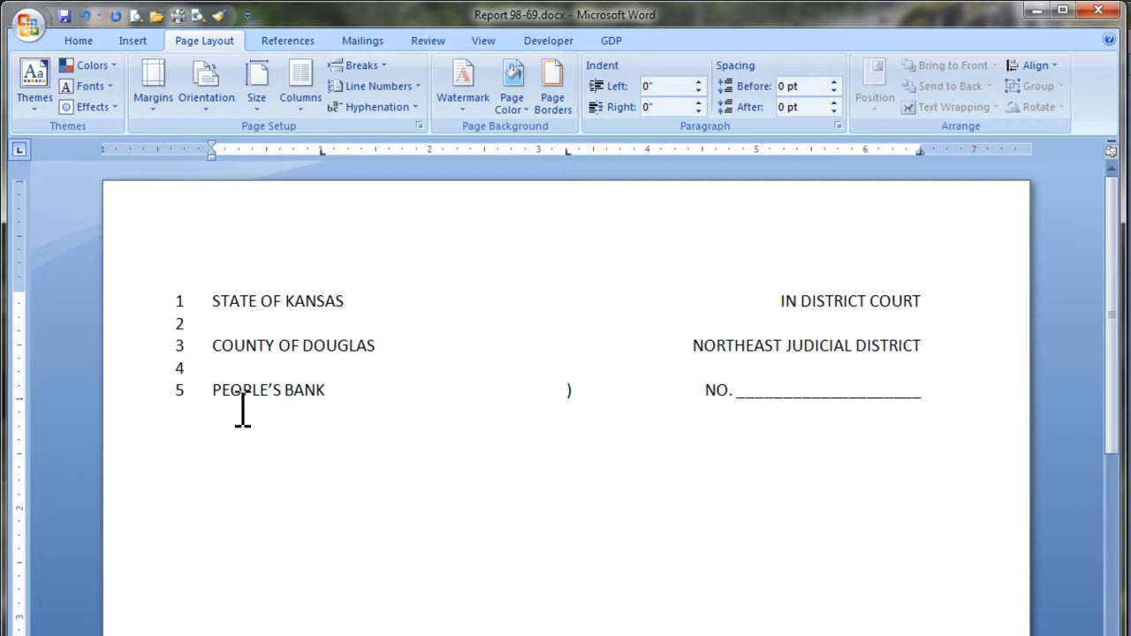
key("Return")
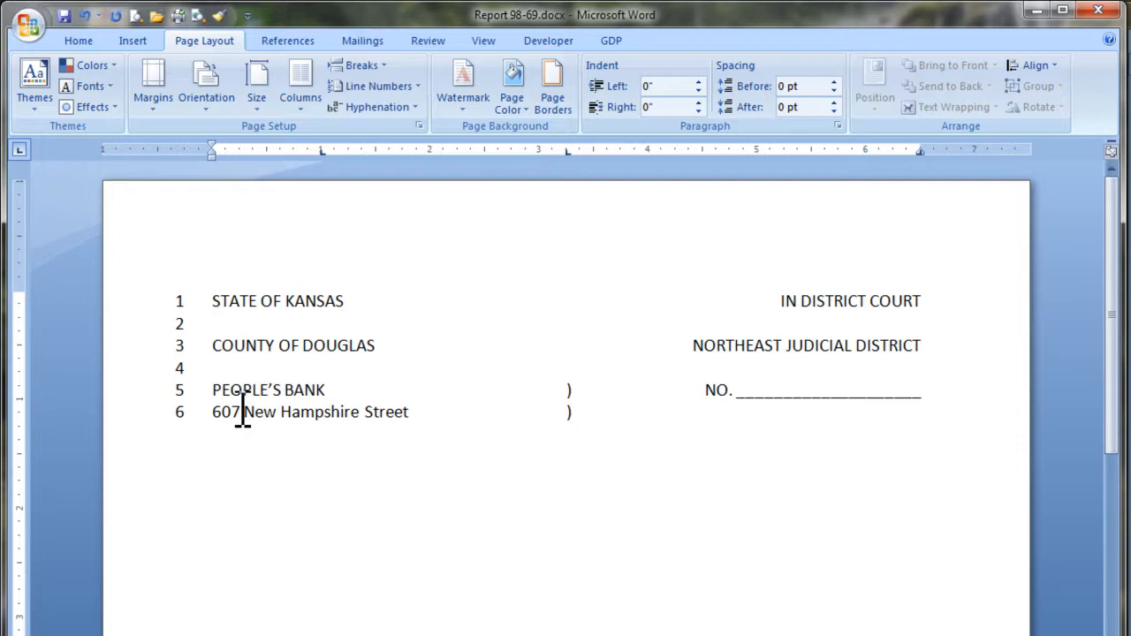
Type the bank's street and city address, with parentheses aligned through line 8.
key("Return")
type("Lawrence, KS")
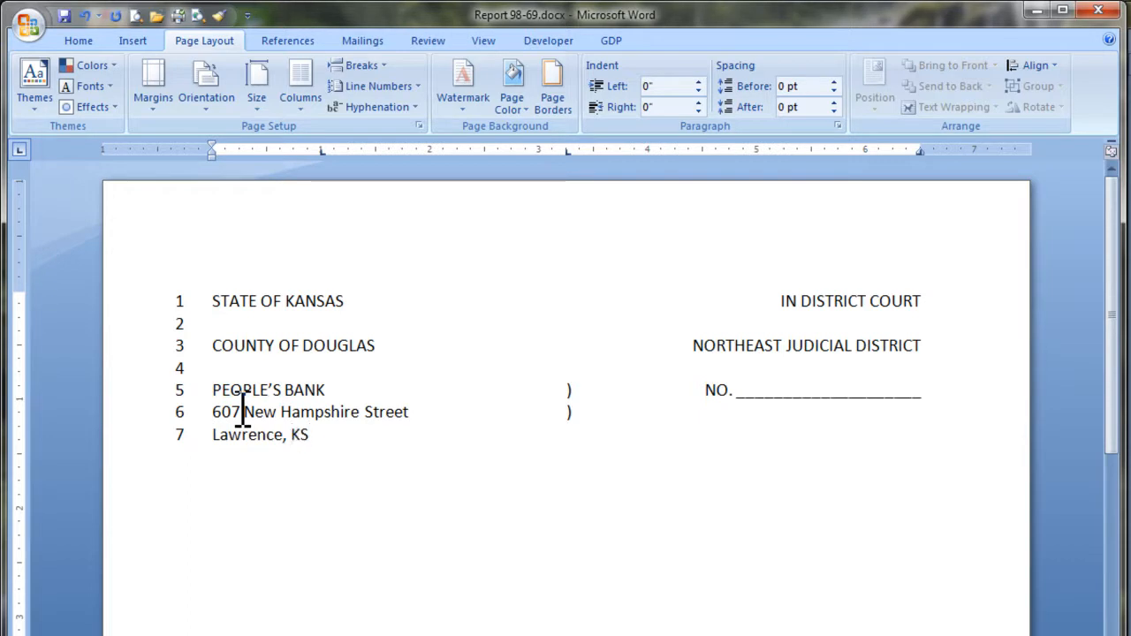
type(" 66044-2243")
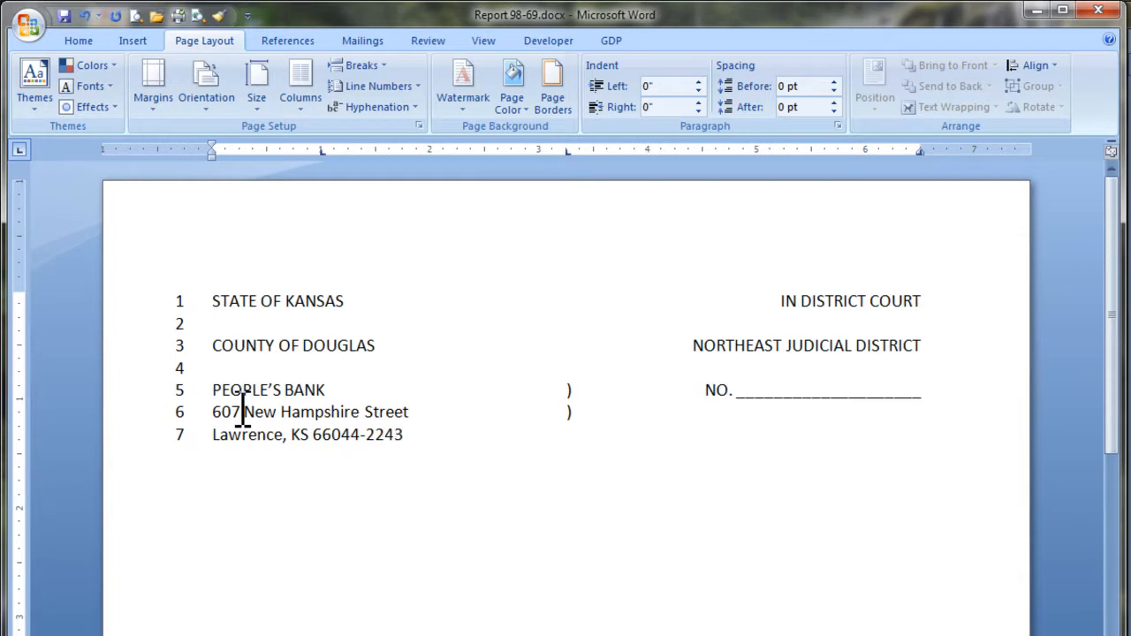
key("Tab")
type(")")
key("Return")
key("Tab")
type(")")
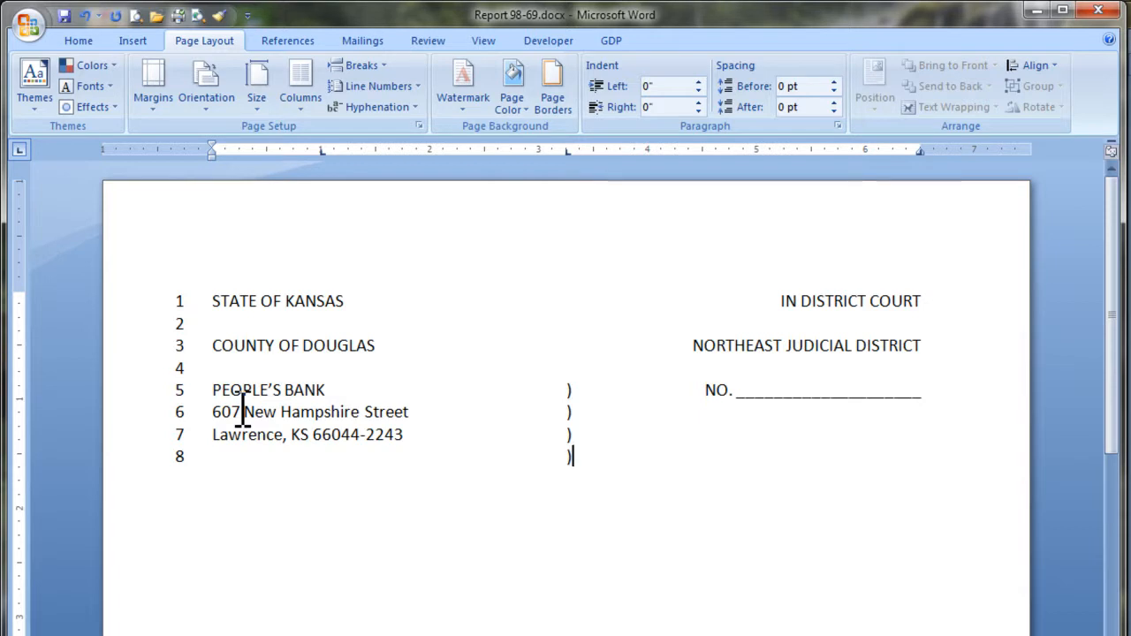
key("Return")
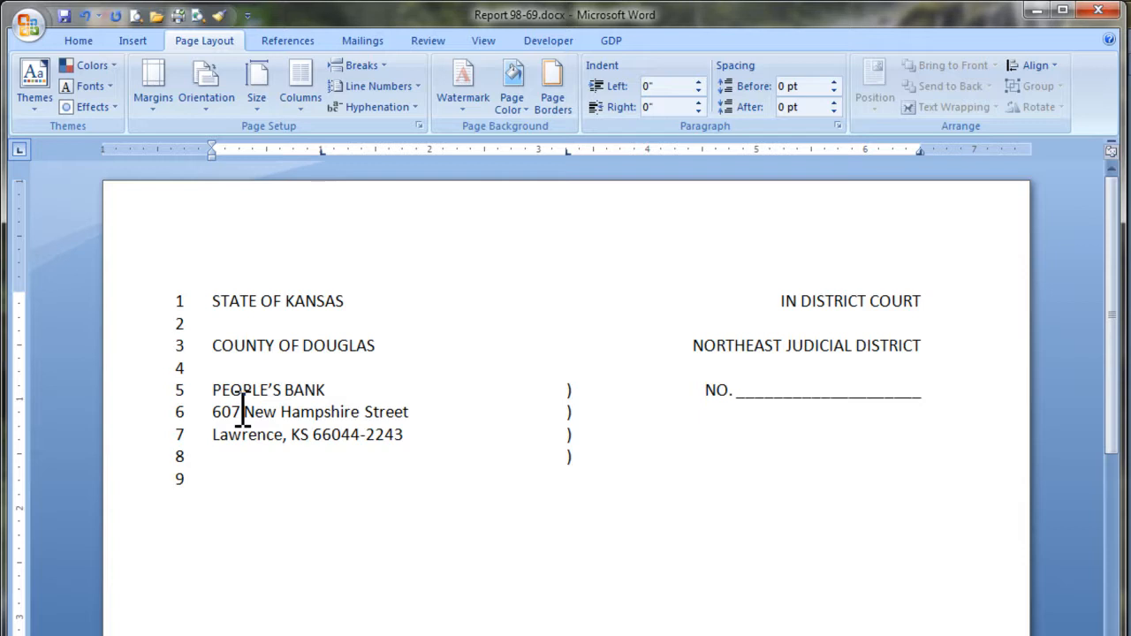
Add Plaintiff and vs. lines with aligned closing parentheses, tabbing to the right margin.
type("Plaintiff, )")
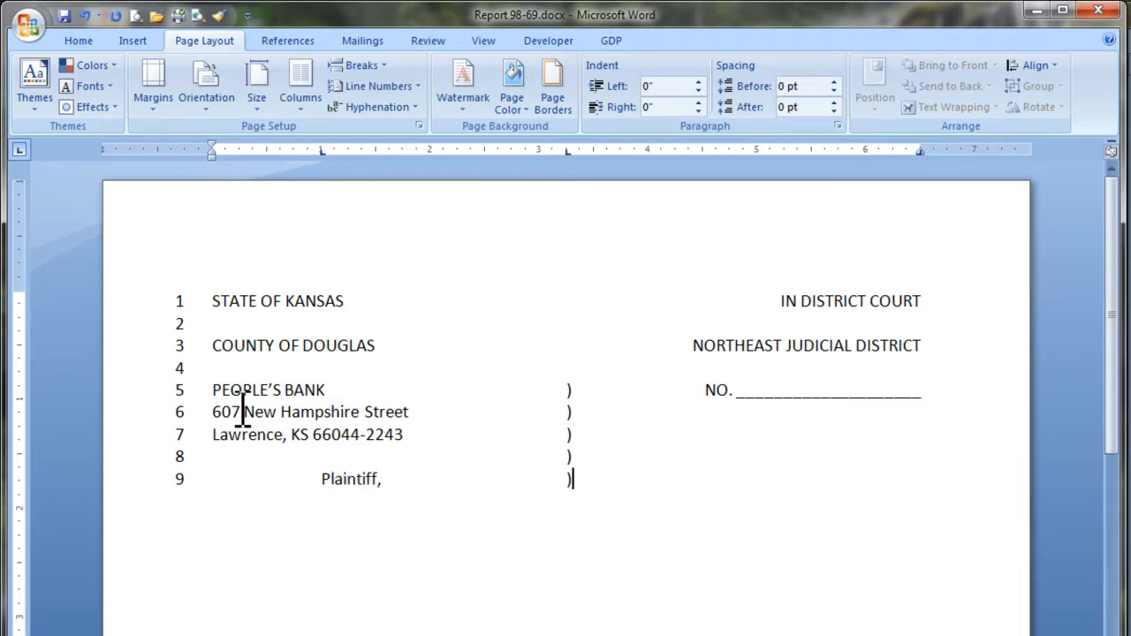
key("Return")
key("Tab")
key("Tab")
type(")")
key("Return")
type("vs.")
key("Tab")
type(")")
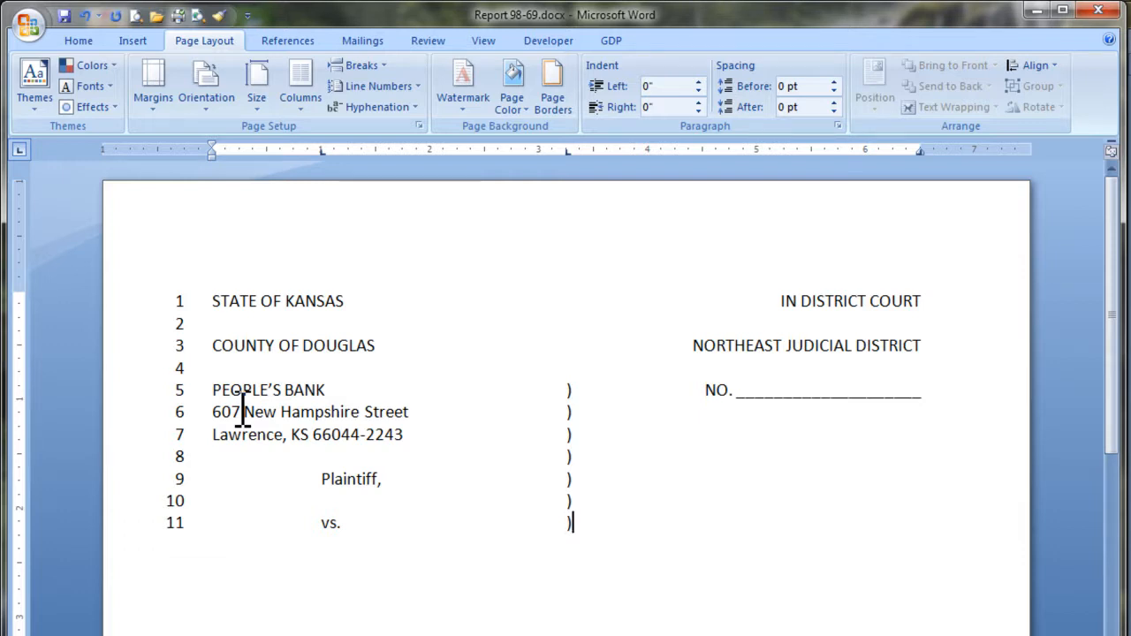
key("Tab")
Finish SUMMONS at the right margin and add a parenthesis on line 12.
type("UMMONS")
key("Return")
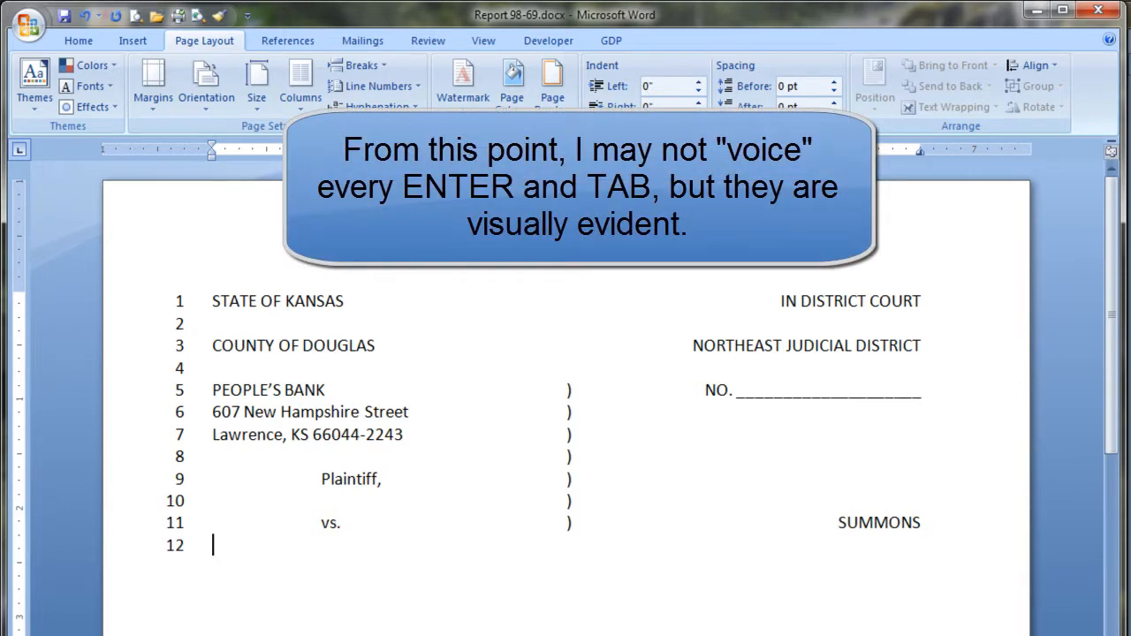
key("Tab")
type(")")
Type the two defendants' names on lines 13–14, each with an aligned parenthesis.
key("Return")
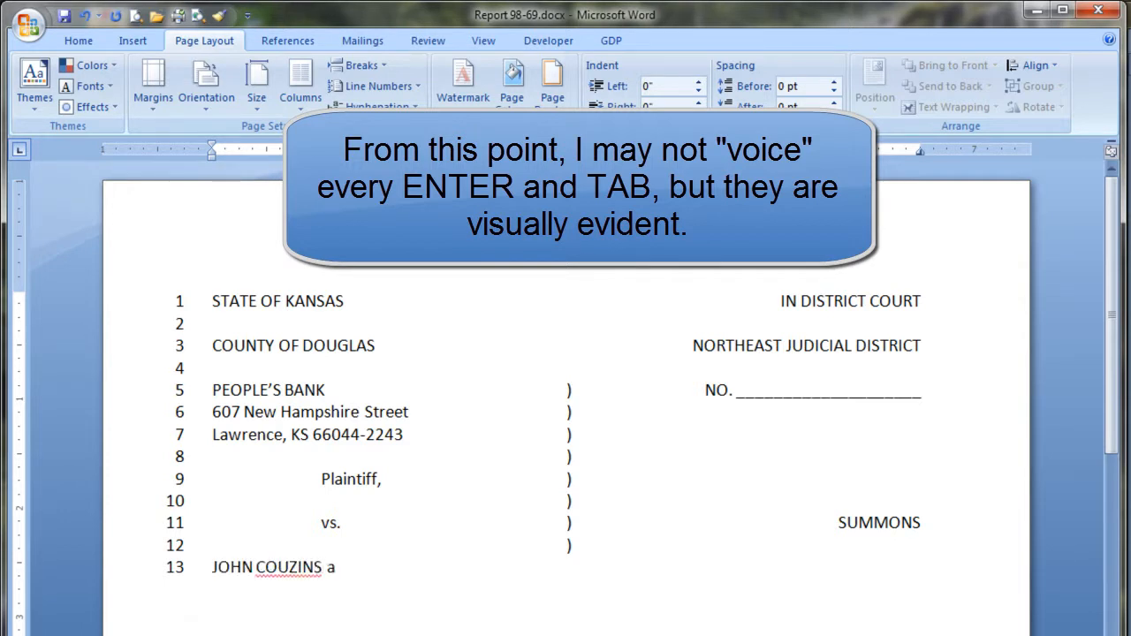
key("Tab")
key("Return")
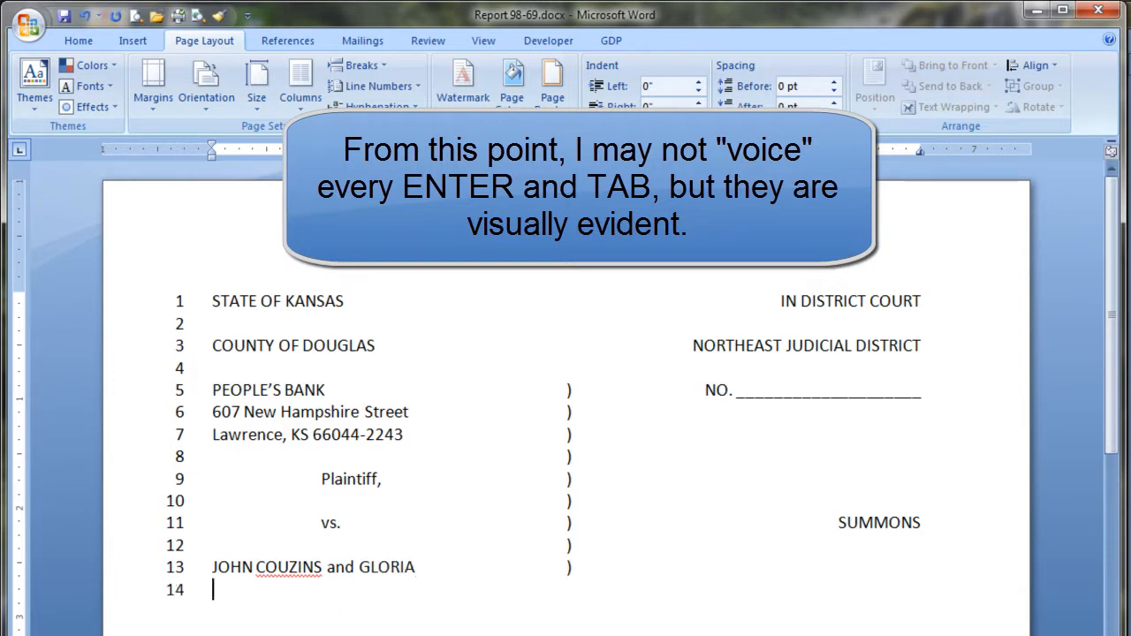
key("Tab")
type(")")
Add a blank caption line 15, then the Defendants label on line 16.
key("Return")
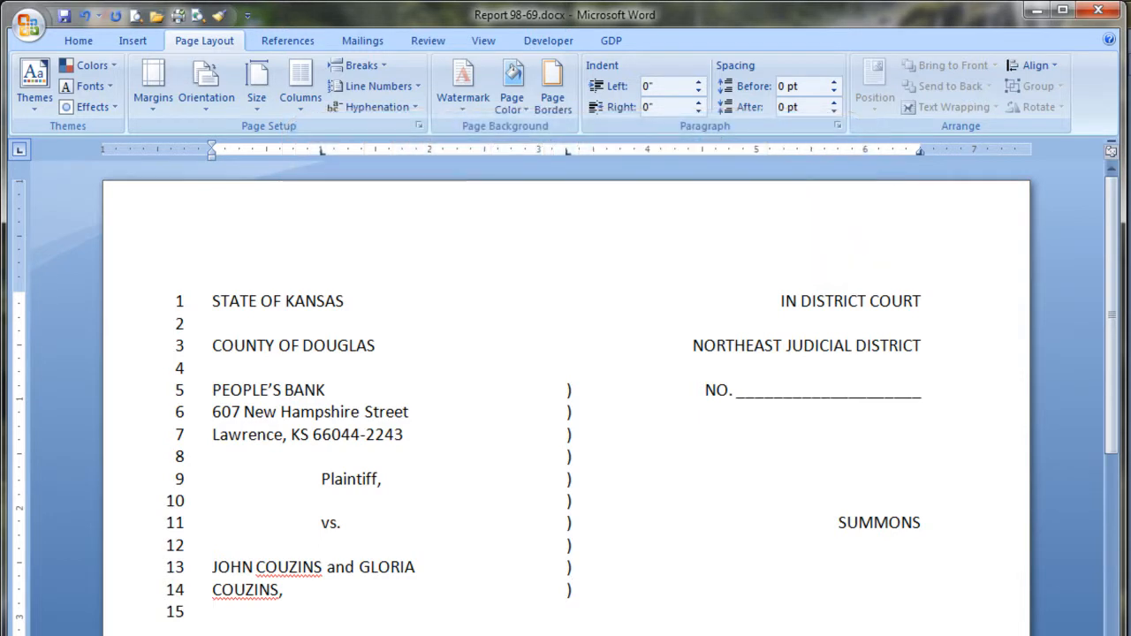
key("Tab")
key("Return")
type("Defendants.")
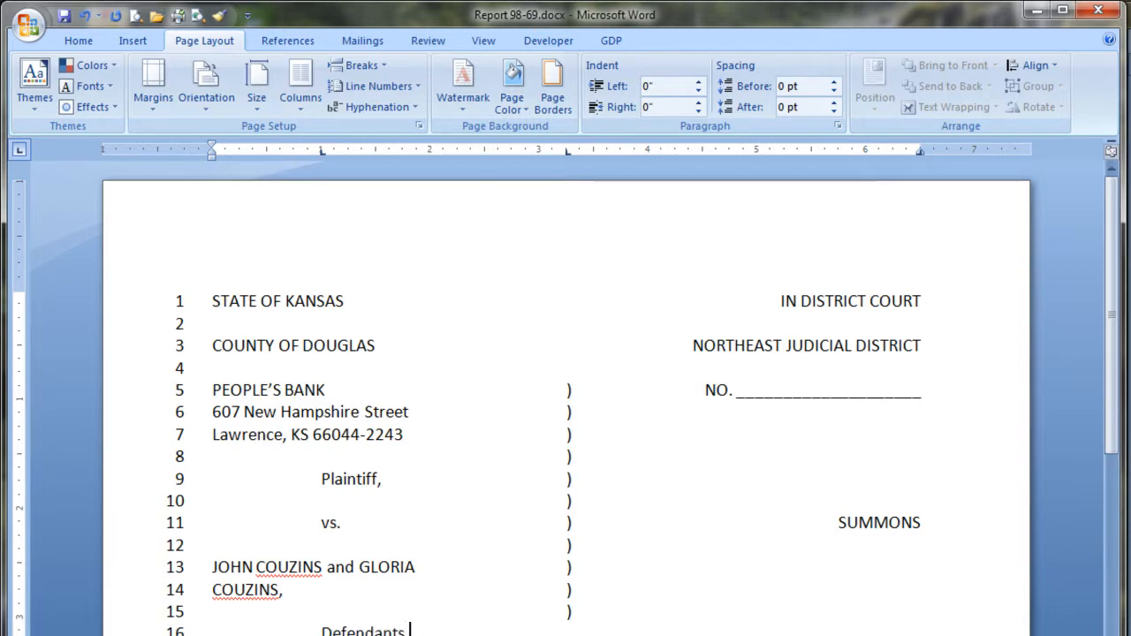
key("Tab")
Below 'Complaint.' on line 26, add 'SIGNED this ______ day of December 2010'.
left_click(440, 555)
scroll(469, 561, "down", 5)
left_click(444, 557)
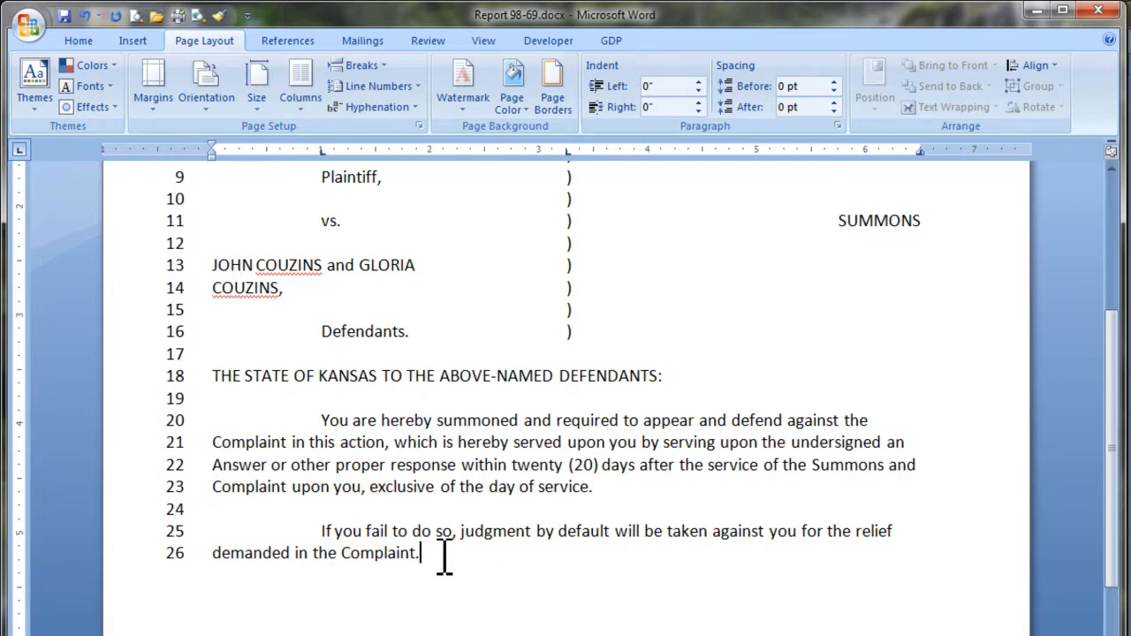
key("Return")
key("Return")
type("SIGNE")
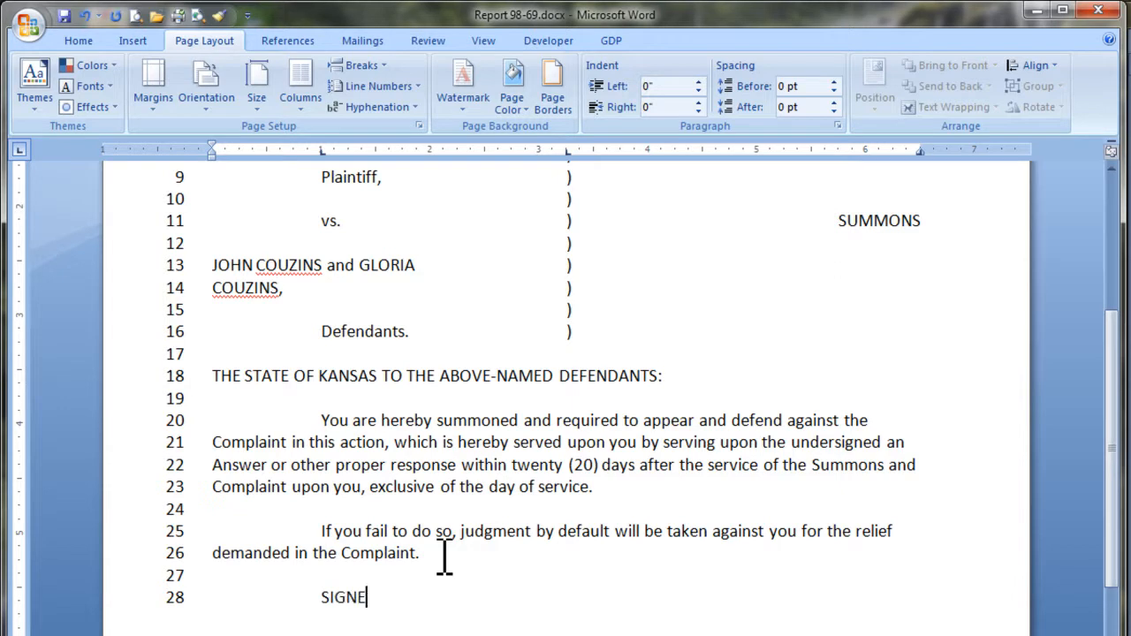
type("D this ______ day of December")
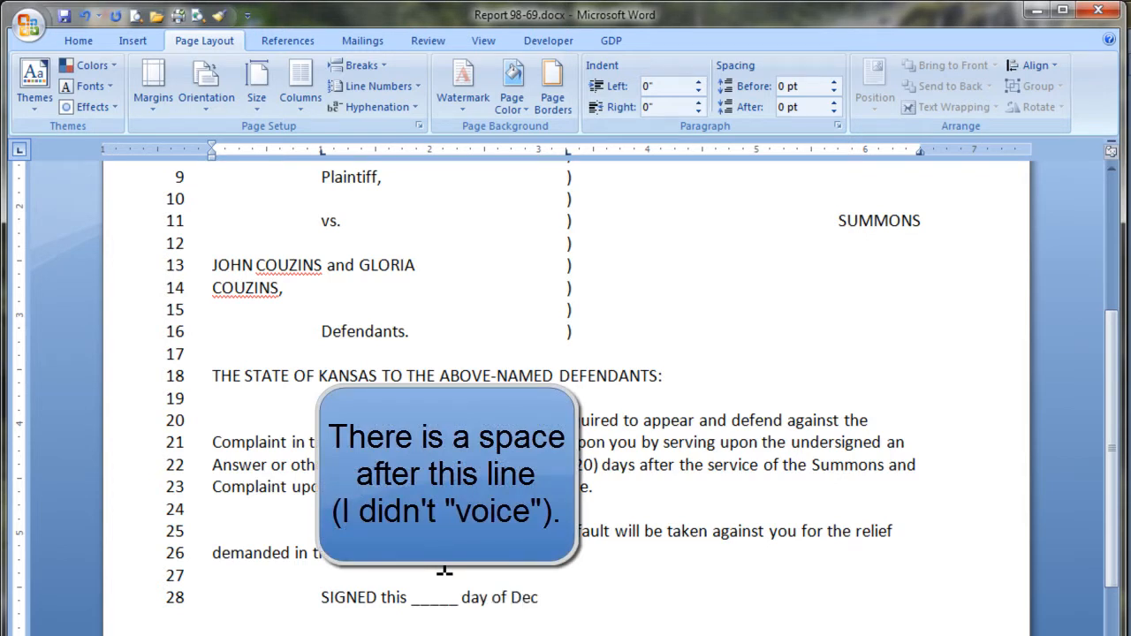
type(" 2010.")
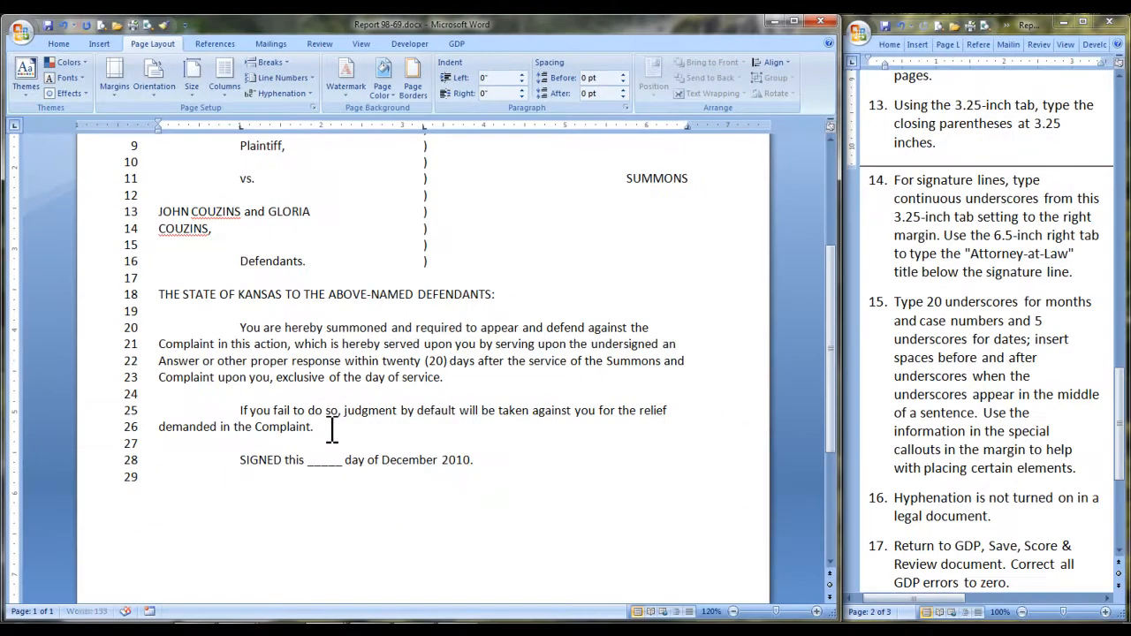
Draw an underscore signature line from 3.25" to the right margin.
key("Down")
key("Down")
key("Tab")
key("Tab")
type("__________________________________________")
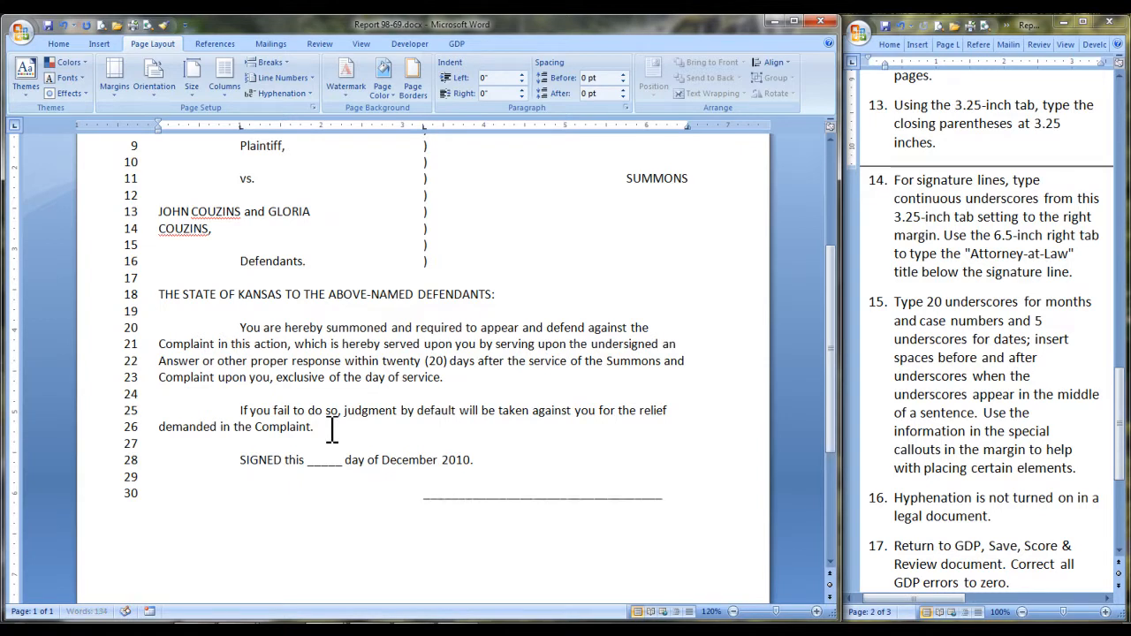
type("______")
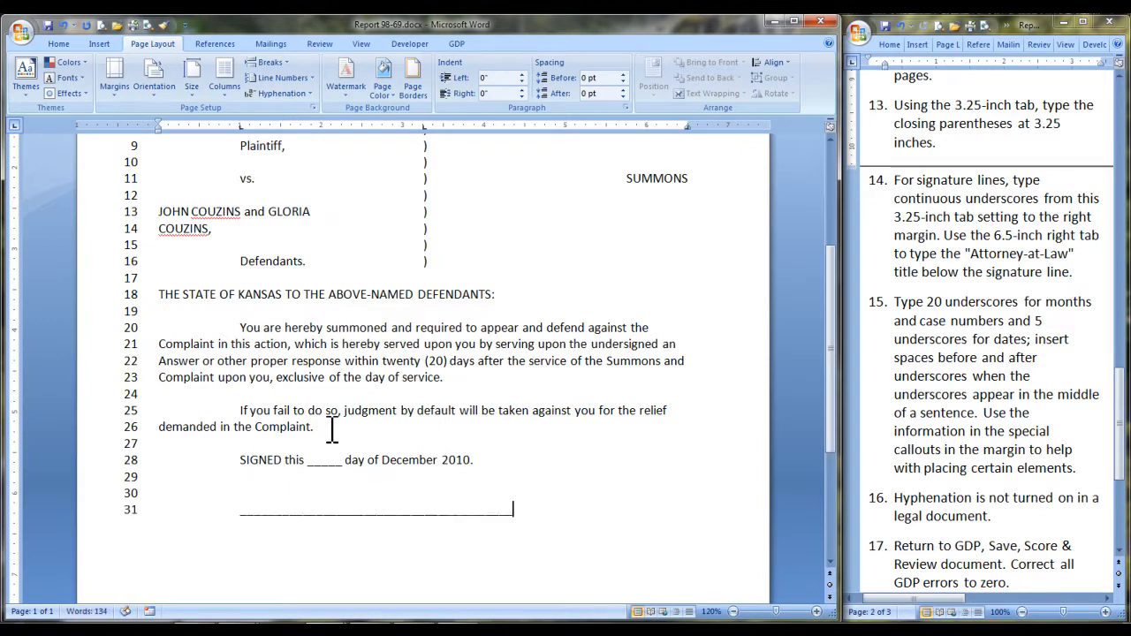
key("BackSpace")
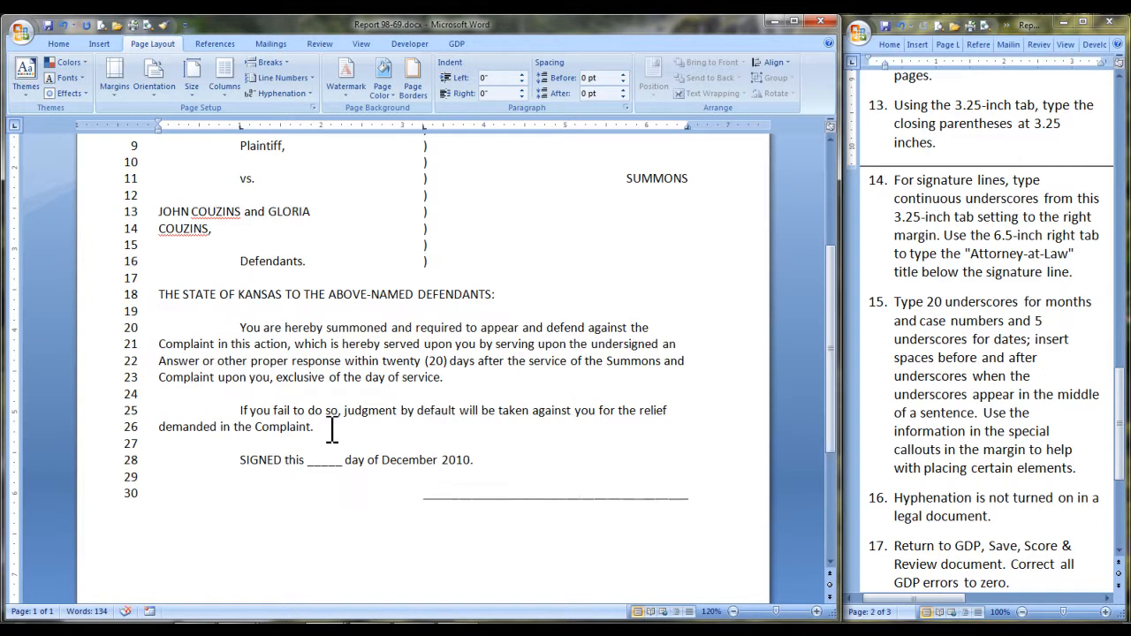
Under the signature line, type the attorney's name with Attorney-at-Law right-aligned.
key("Return")
key("Tab")
key("Tab")
type("Att")
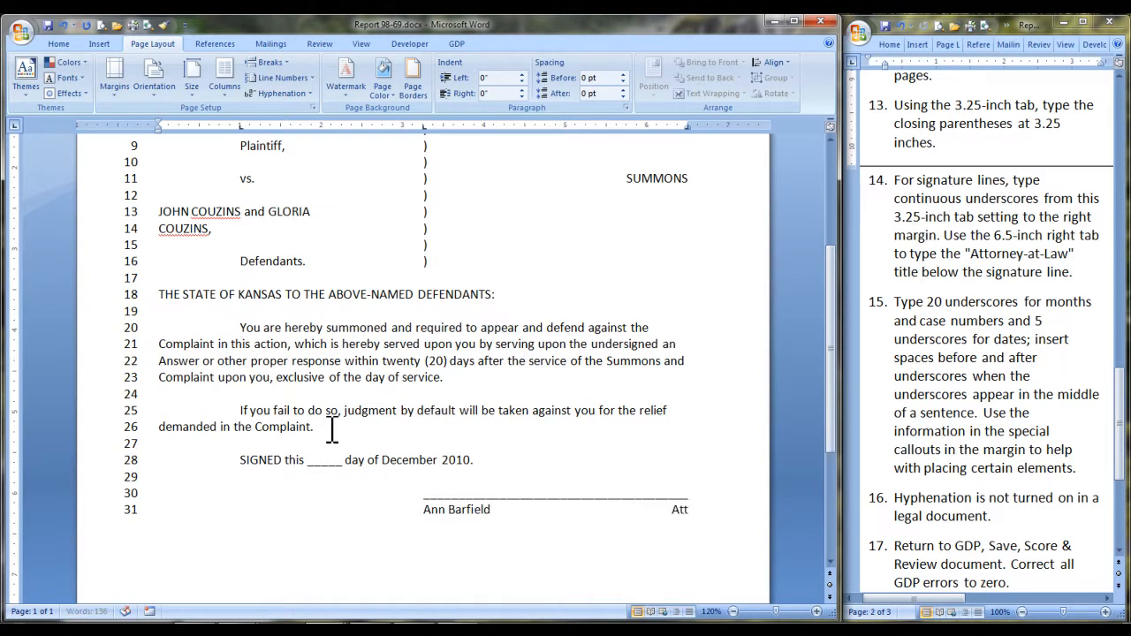
type("orney-at-at-Law")
Add the attorney's office address, telephone number and 'Attorney for Plaintiff' lines.
key("Return")
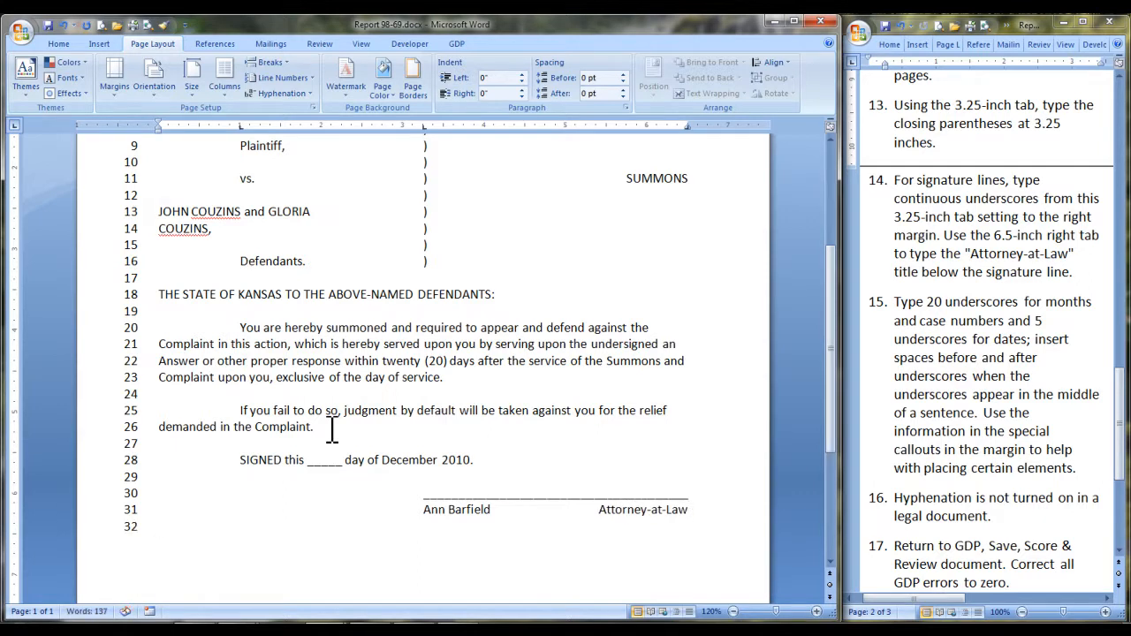
key("Return")
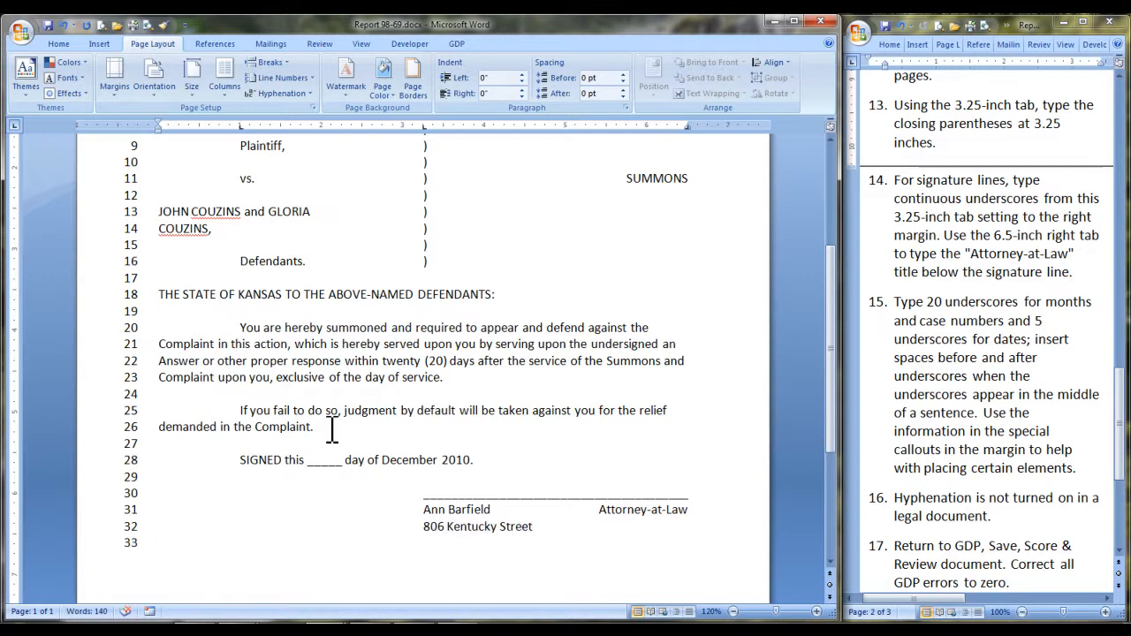
key("Return")
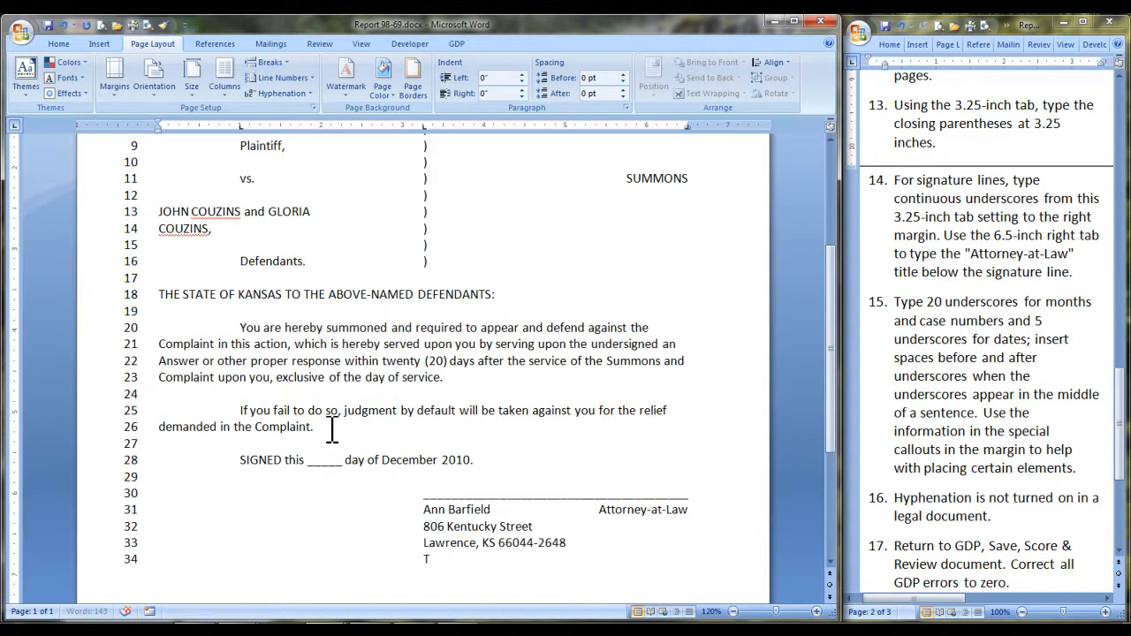
type("Telephone: 785-555-8226")
key("Return")
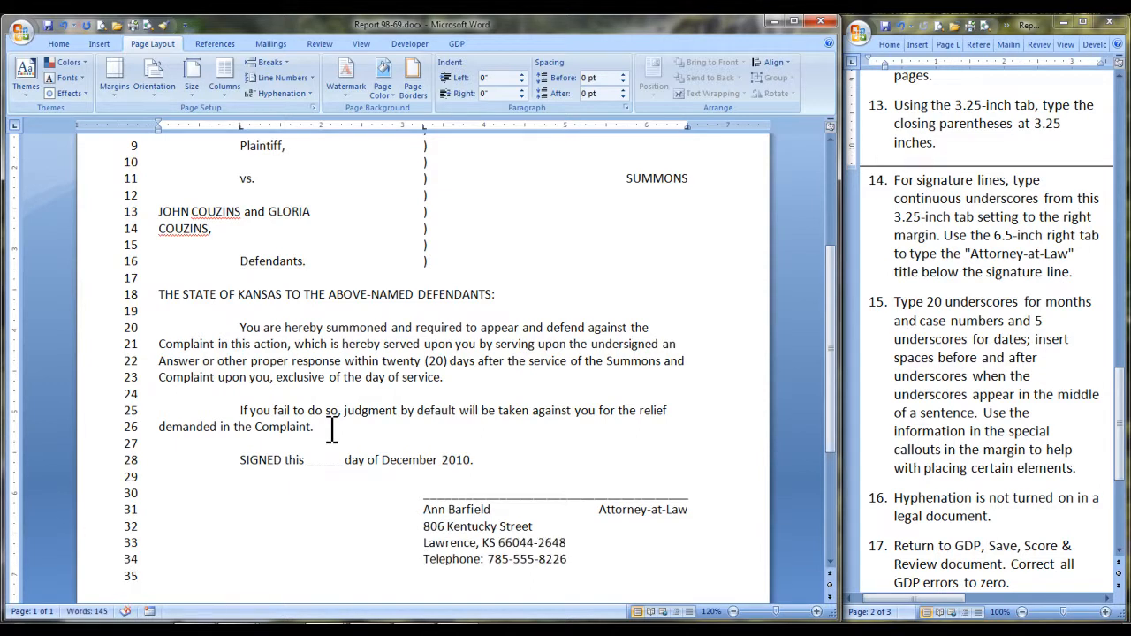
type("Attorney for Plaintiff")
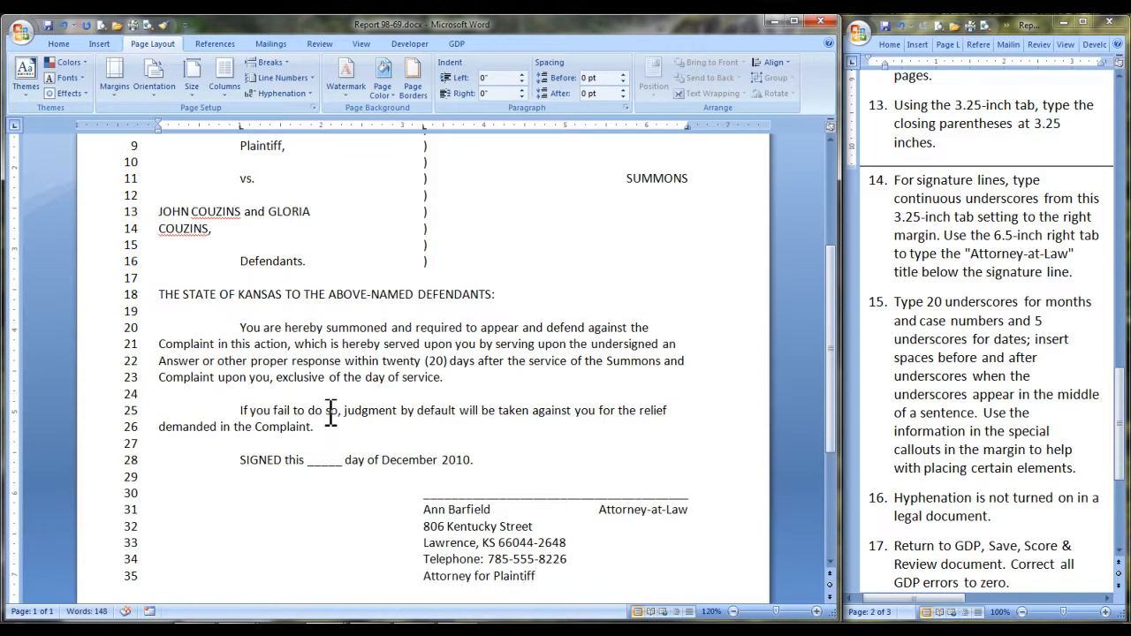
Scroll up and down through the 35-line summons to proofread it.
scroll(331, 411, "down", 1)
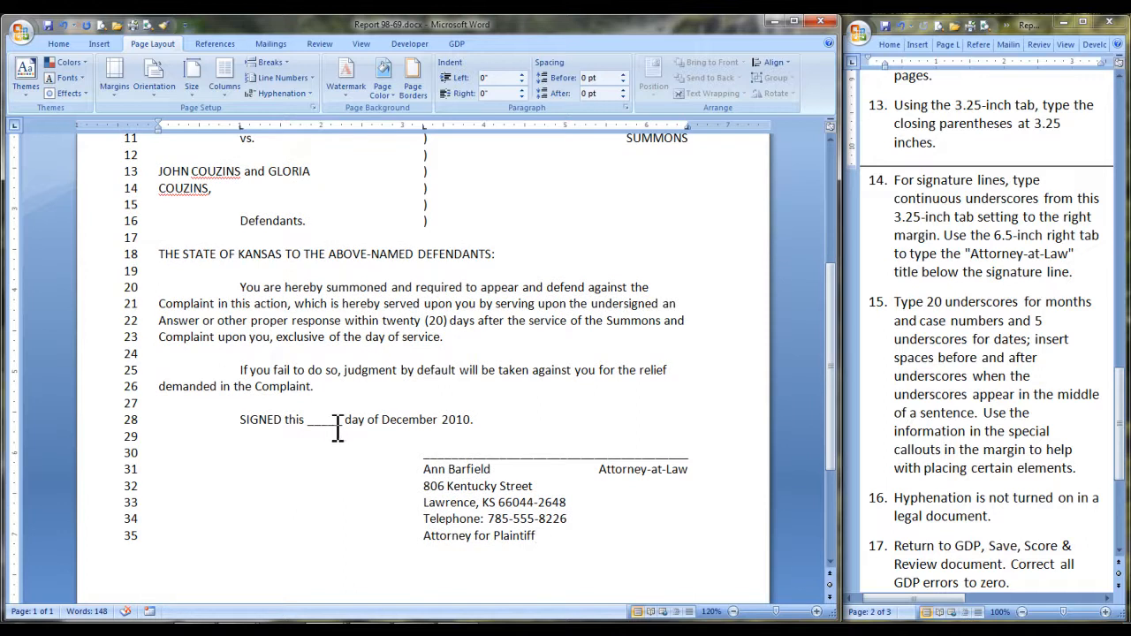
scroll(394, 433, "up", 1)
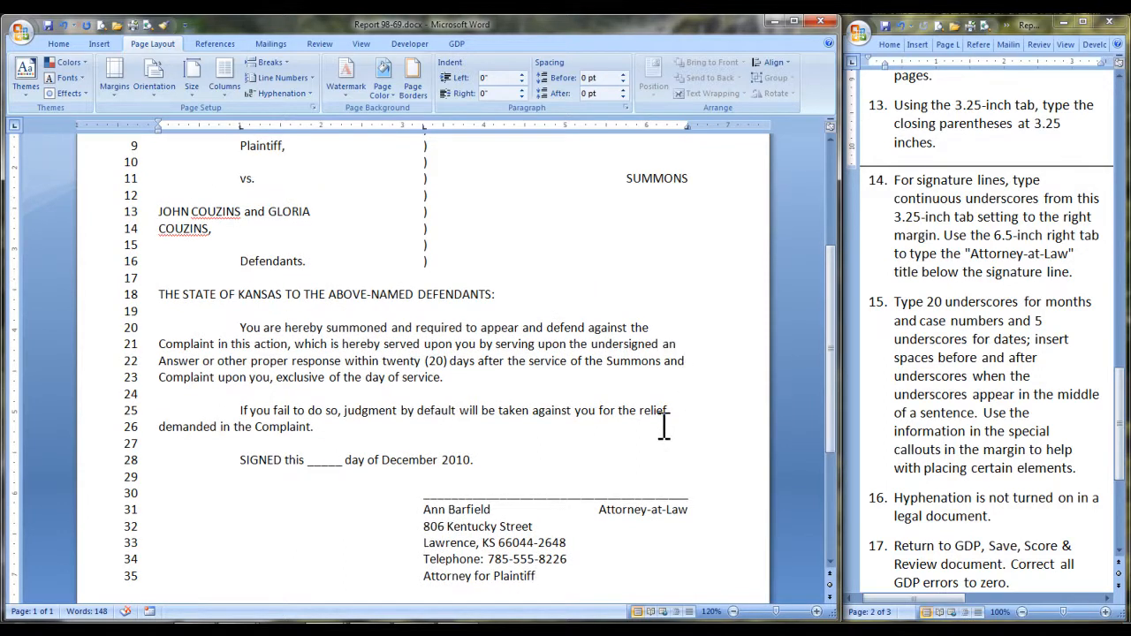
scroll(661, 423, "up", 5)
scroll(659, 419, "down", 1)
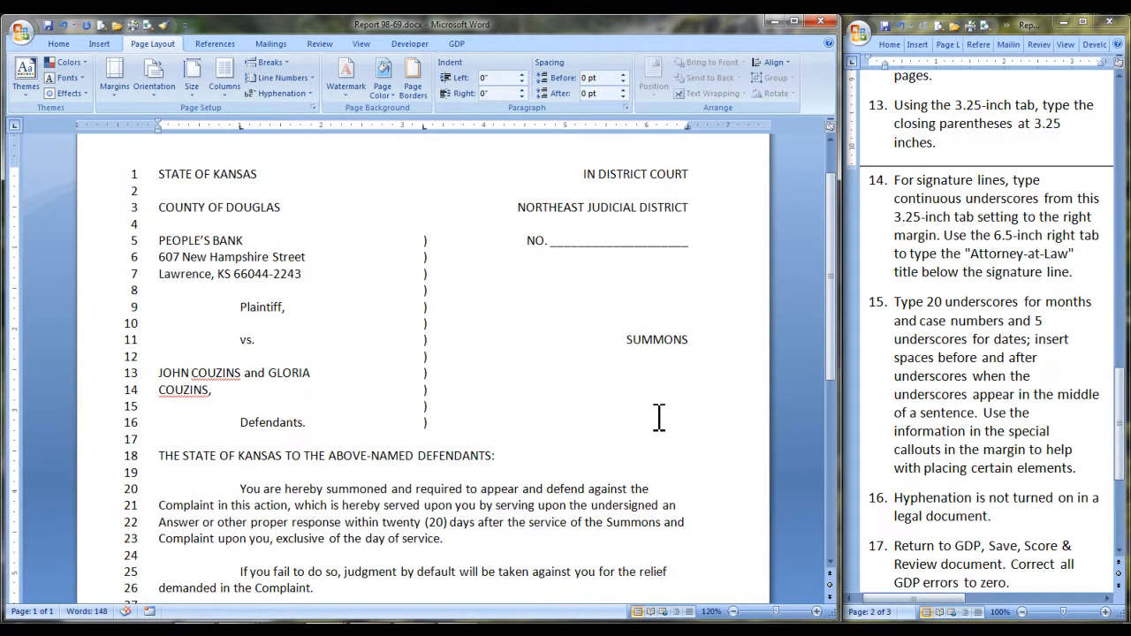
scroll(659, 419, "down", 5)
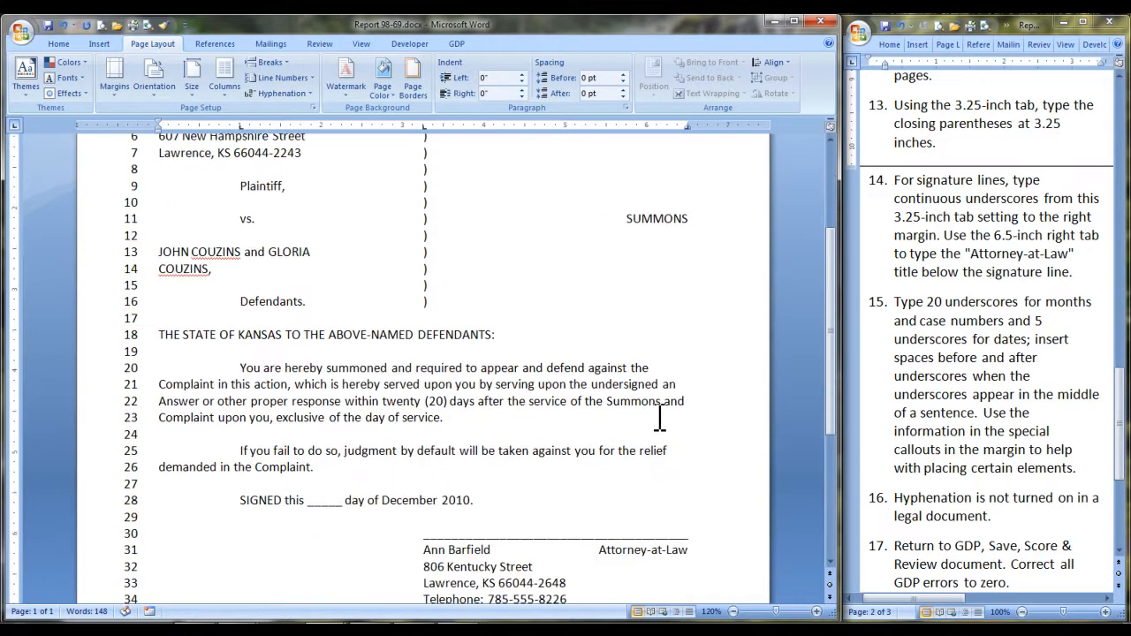